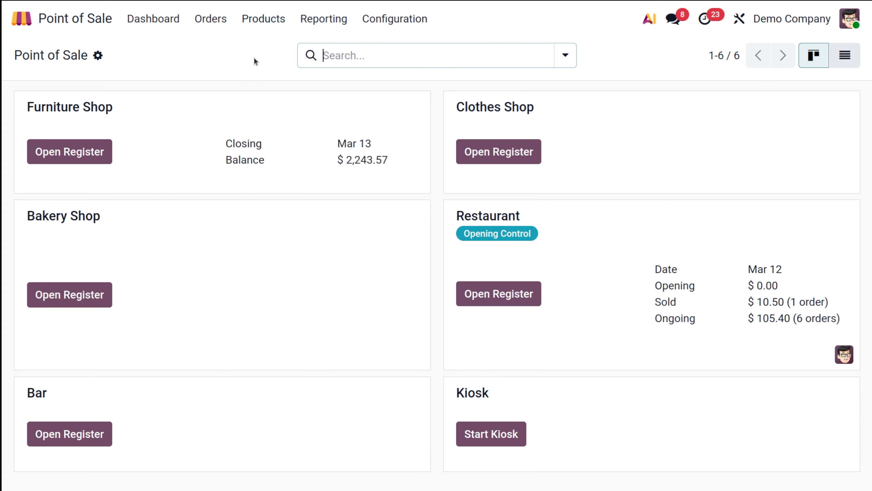
Step: Create a new Point of Sale product named "Mango juice" and mark it as a favourite
click(246, 23)
click(269, 45)
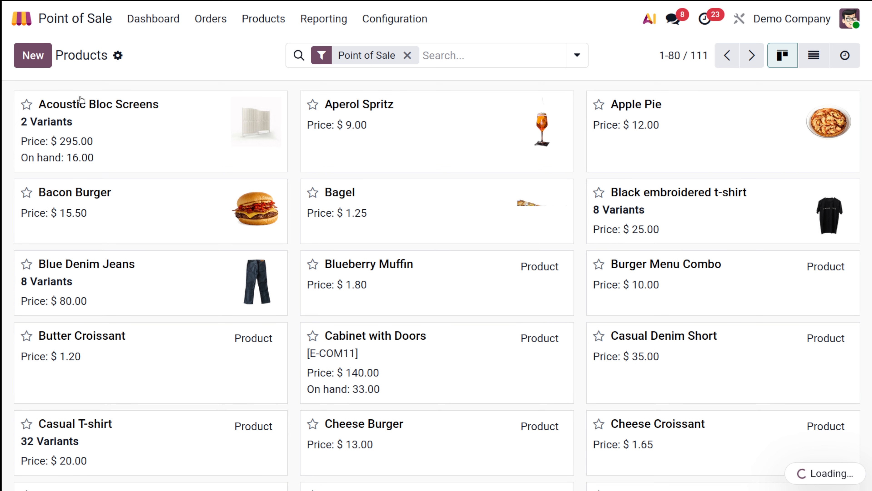
scroll(168, 294, down, 15)
scroll(168, 294, up, 15)
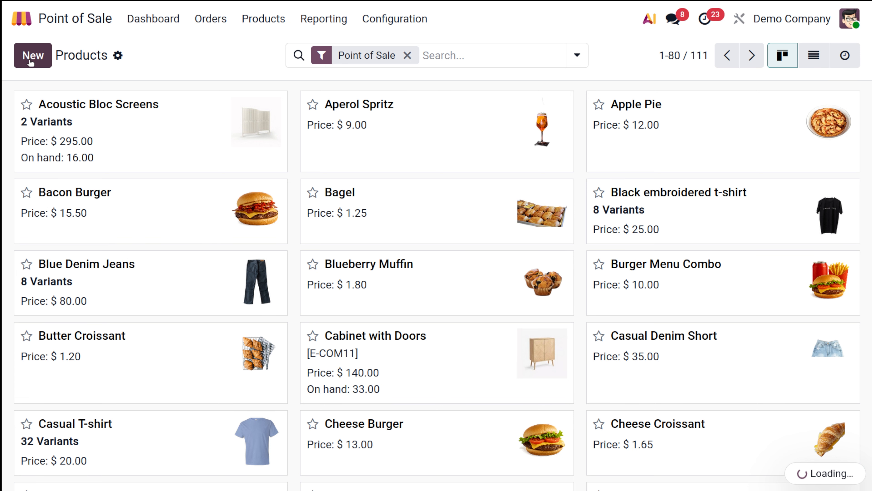
click(31, 62)
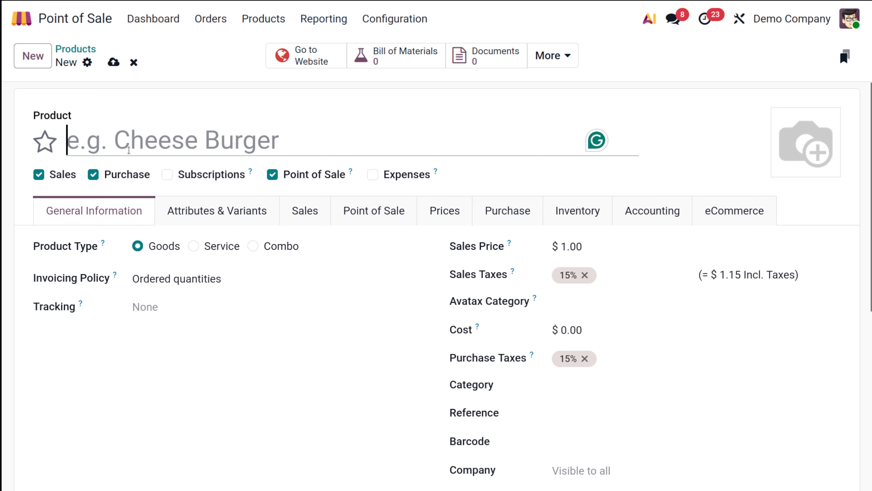
text(Mango)
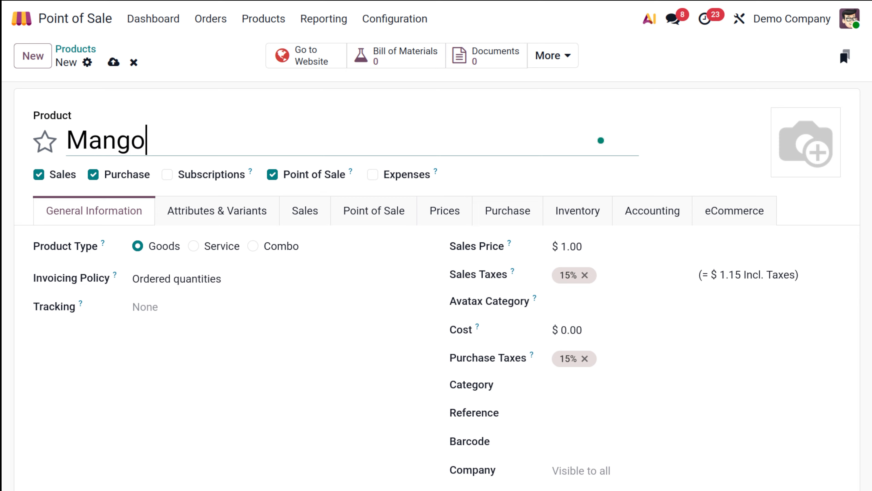
text( juice)
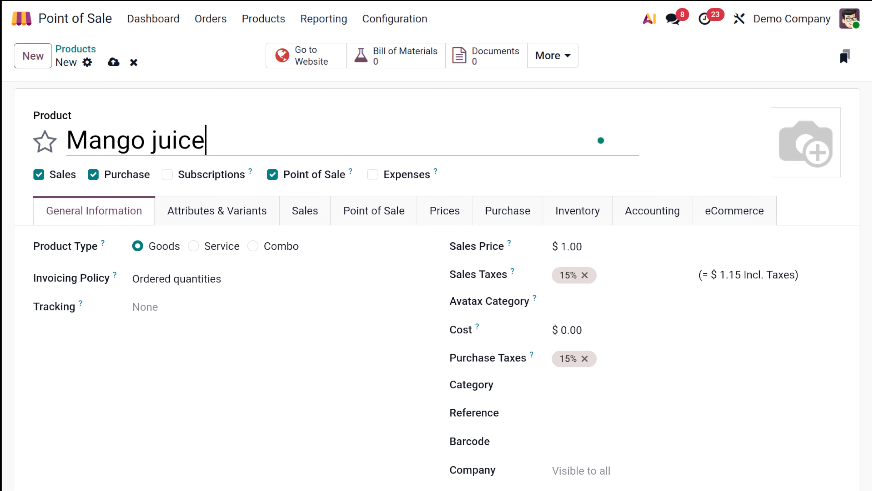
click(42, 146)
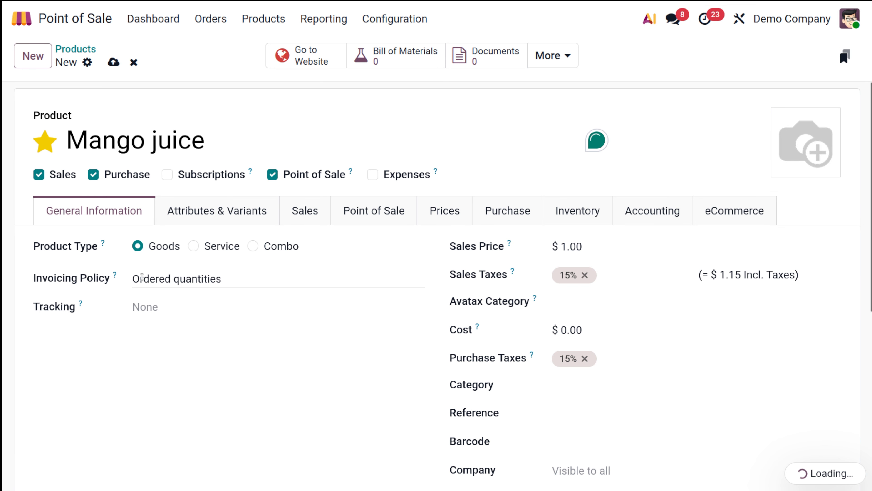
Step: Set the Mango juice product's tracking to By Quantity and its sales price to $5
click(180, 307)
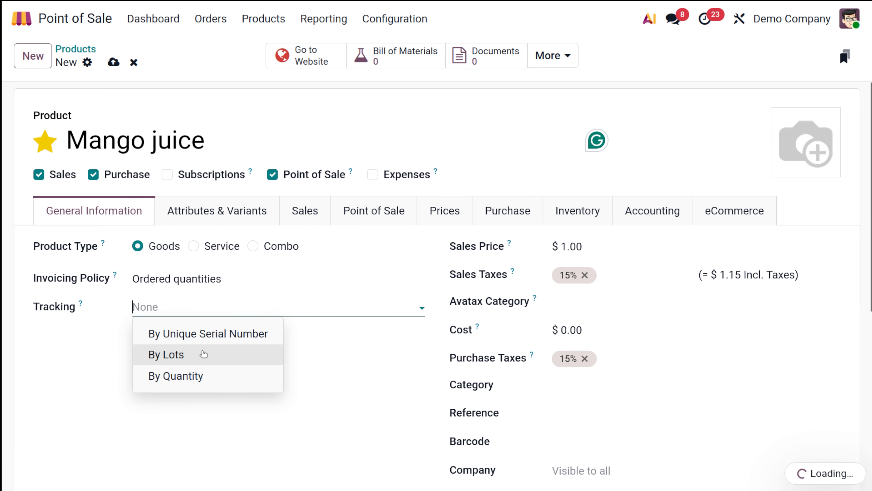
click(205, 375)
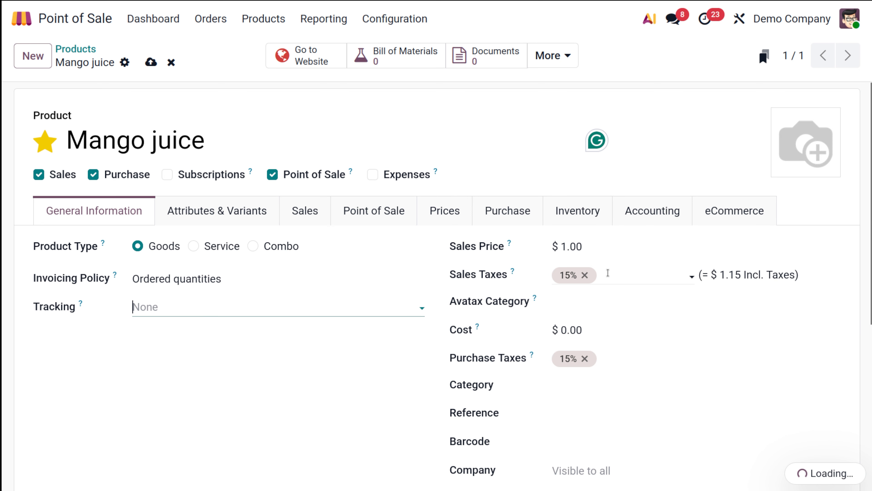
click(575, 244)
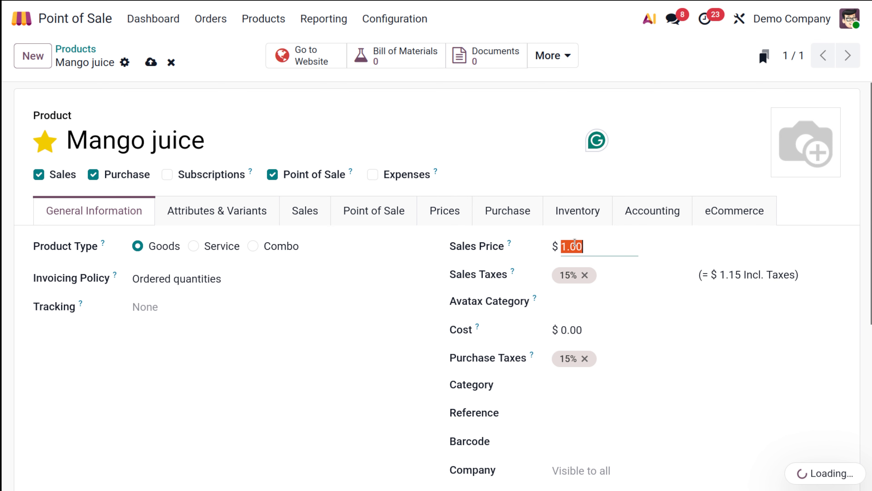
text(5)
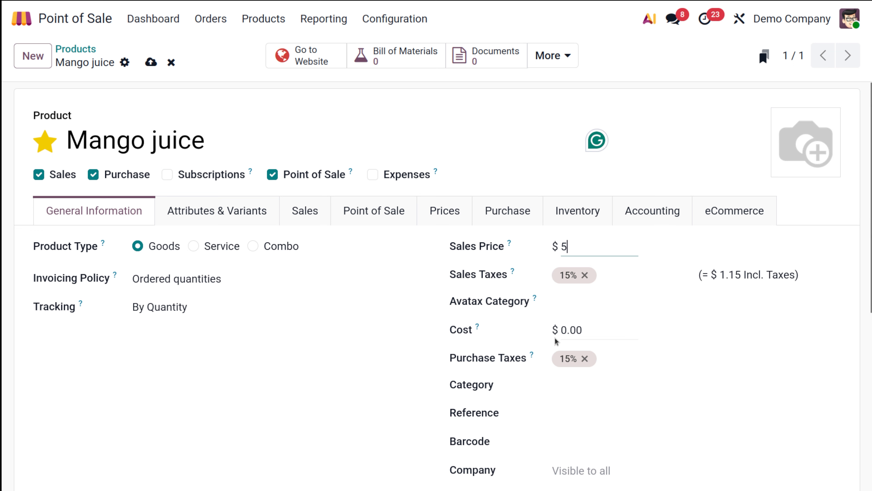
Step: Assign Drinks as both the product category and the Point of Sale category of Mango juice, and save the product
click(559, 383)
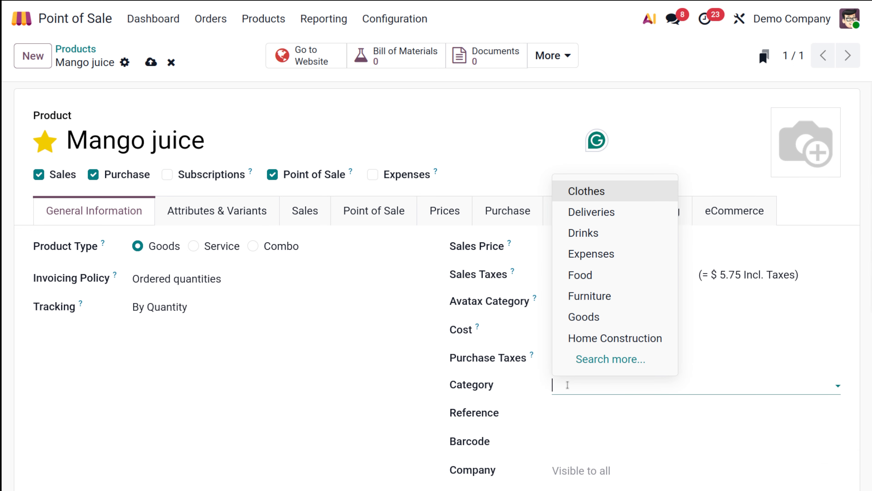
click(583, 233)
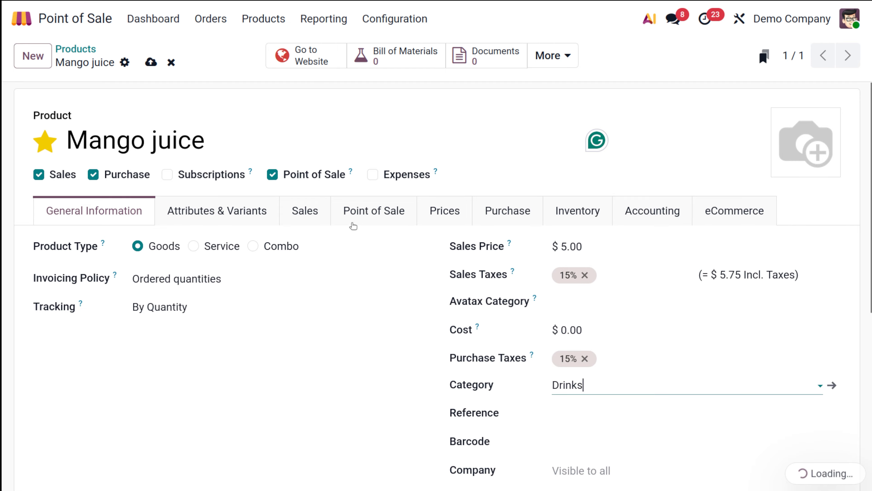
click(386, 224)
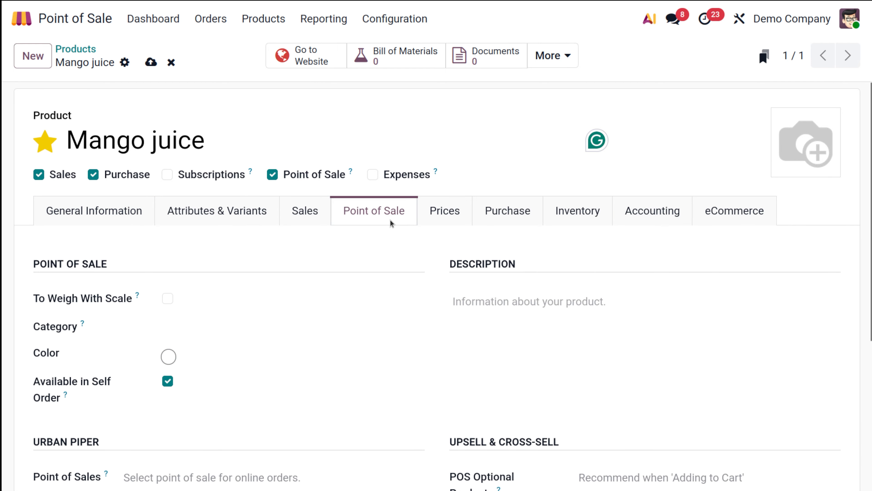
click(222, 331)
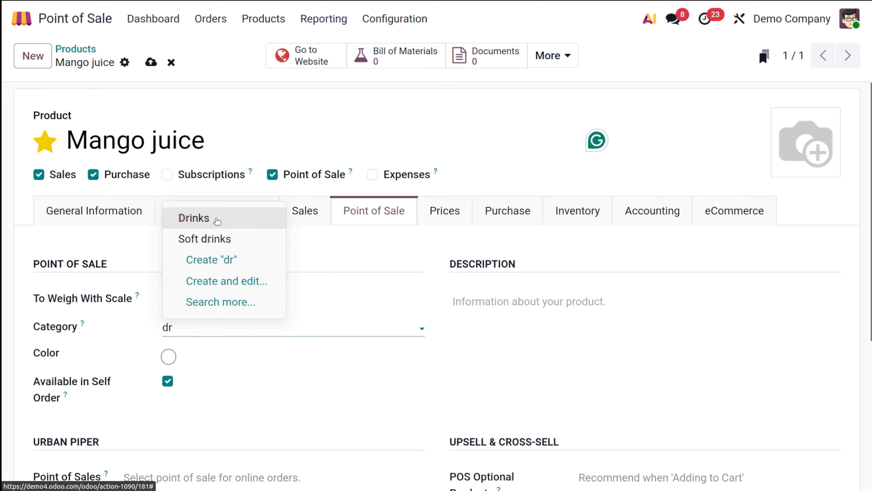
click(216, 219)
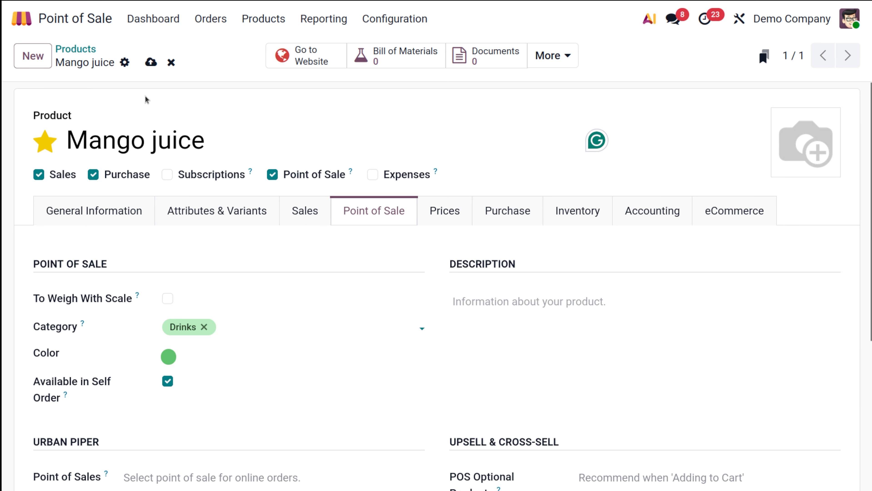
click(151, 63)
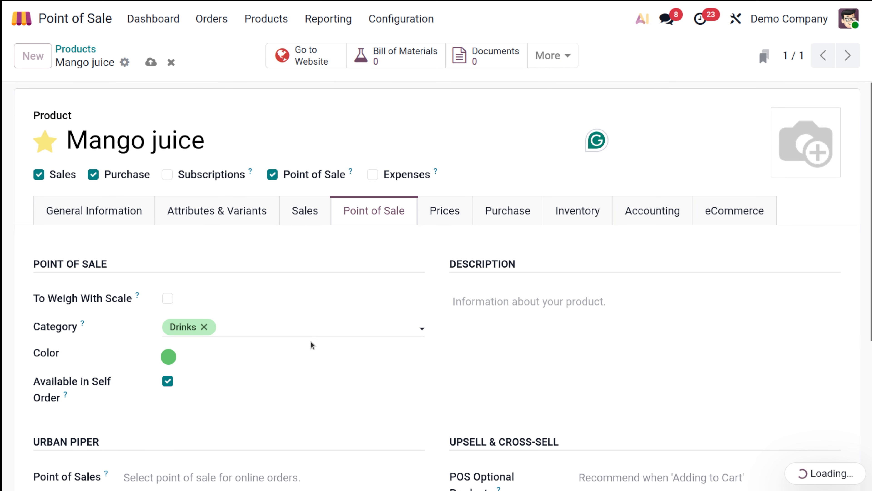
Step: Select Restaurant as the Urban Piper point of sale for Mango juice, save the product and return to the product list
scroll(311, 345, down, 2)
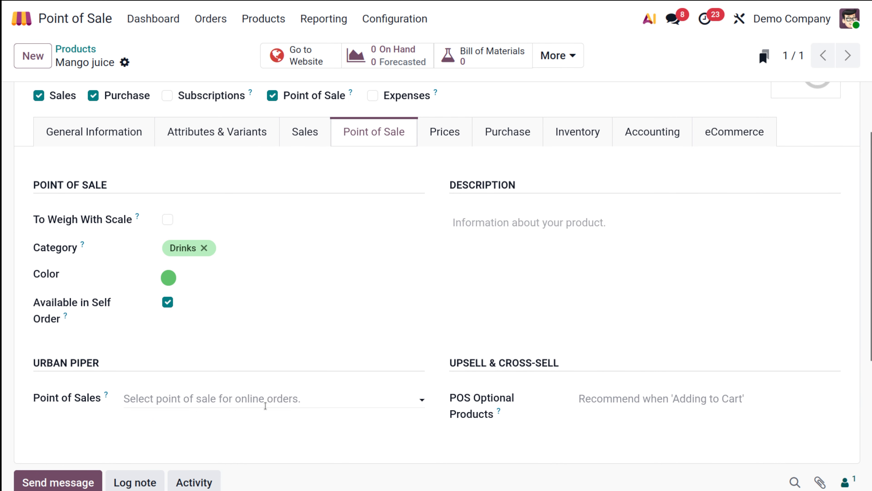
click(229, 401)
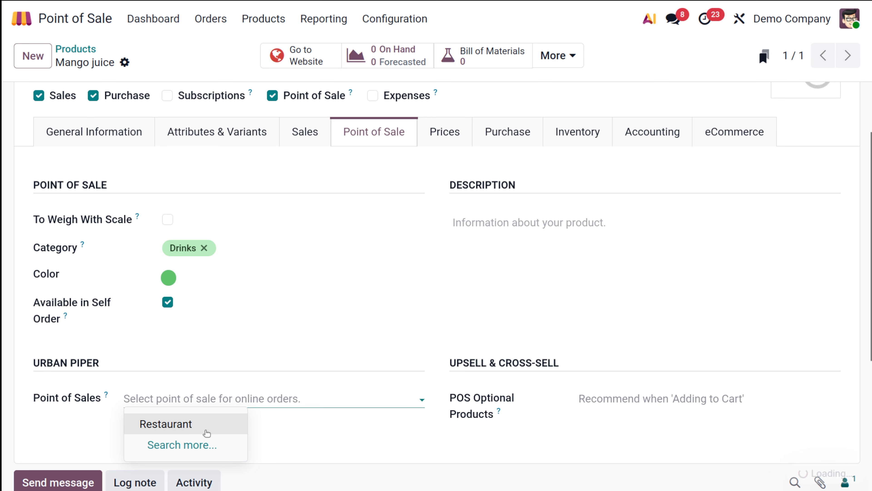
click(206, 426)
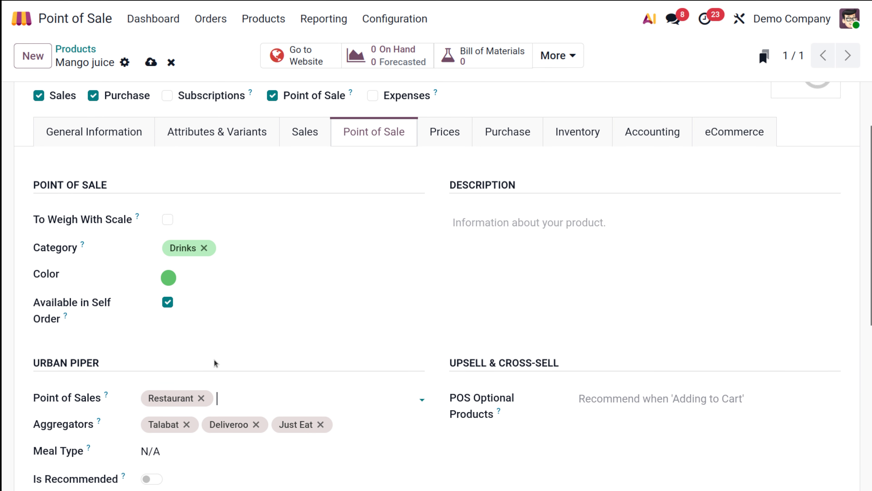
scroll(214, 363, up, 3)
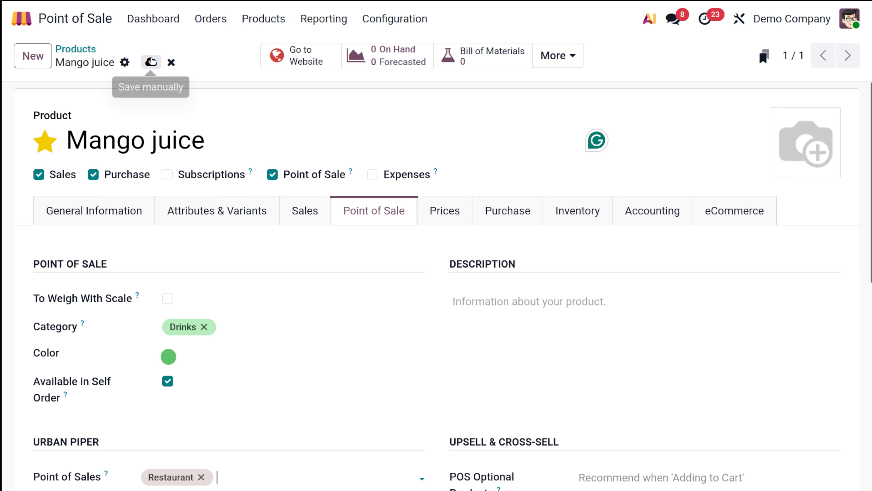
click(151, 62)
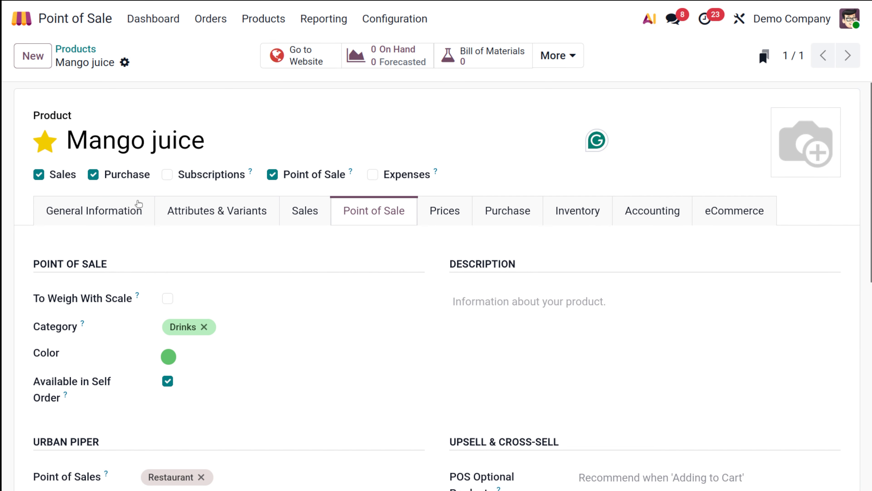
click(91, 50)
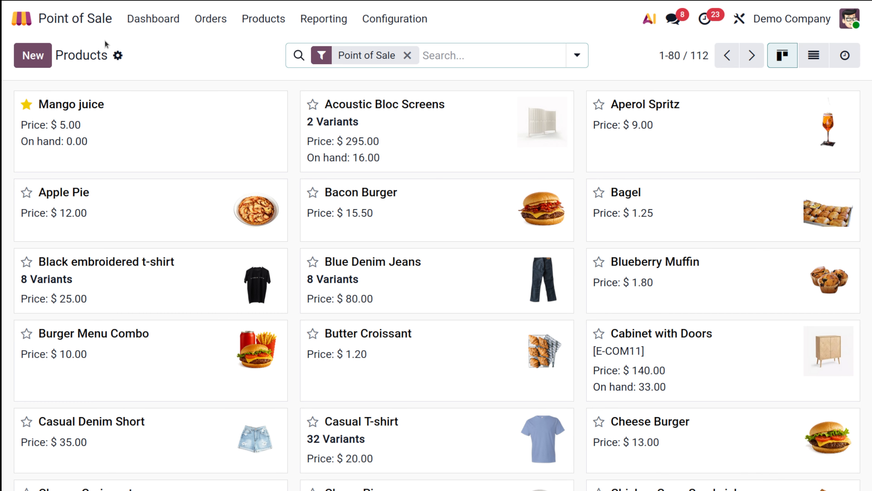
Step: Open the Point of Sale settings and select the Restaurant shop for configuration
click(398, 25)
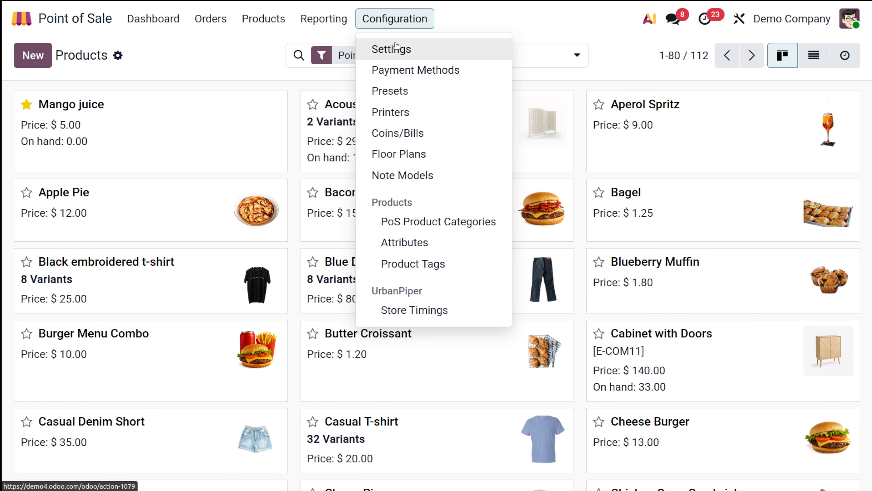
click(409, 51)
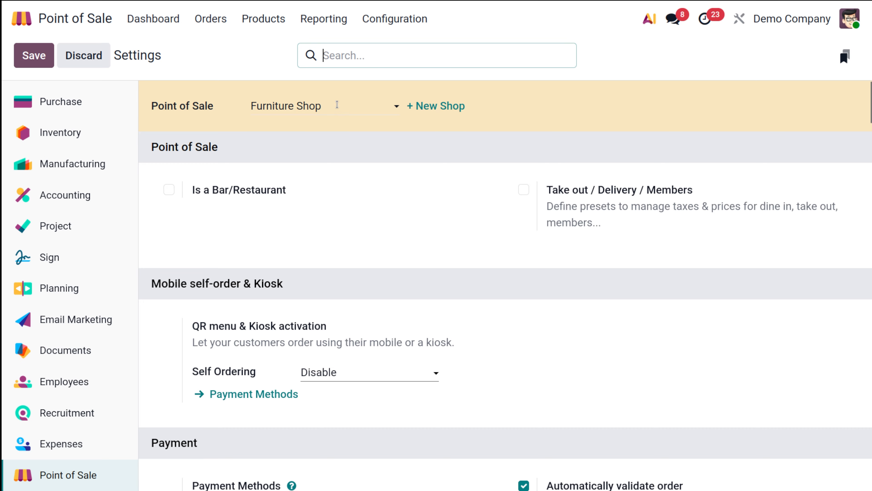
click(348, 101)
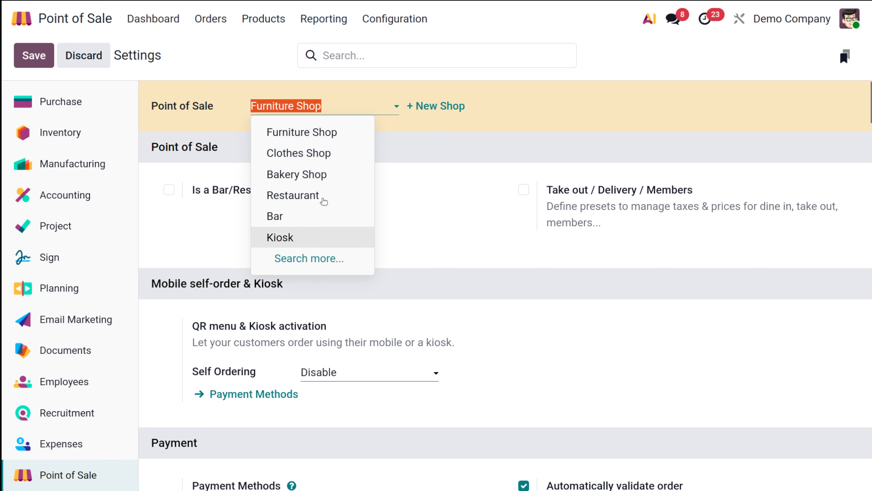
click(299, 196)
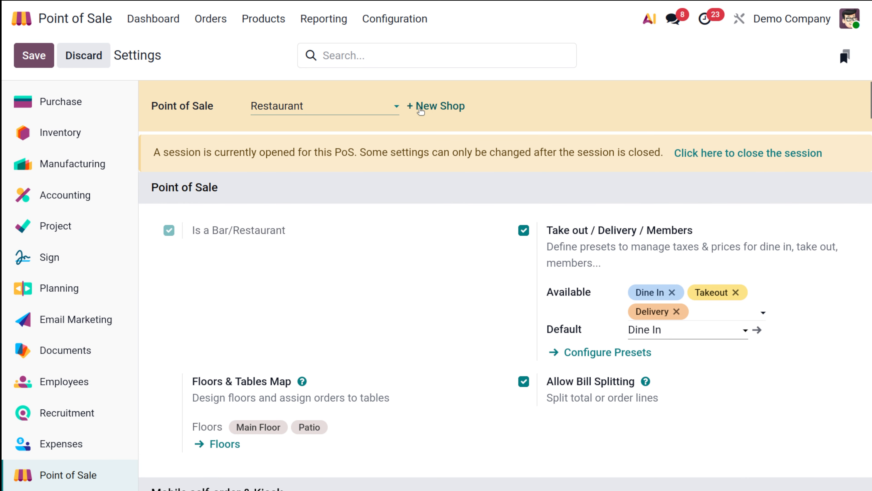
Step: Examine the Restaurant shop's bar/restaurant, take-out and delivery presets, floors and tables, and bill splitting settings
scroll(412, 291, down, 5)
scroll(412, 291, down, 10)
scroll(411, 291, up, 15)
scroll(306, 324, down, 5)
scroll(305, 322, up, 3)
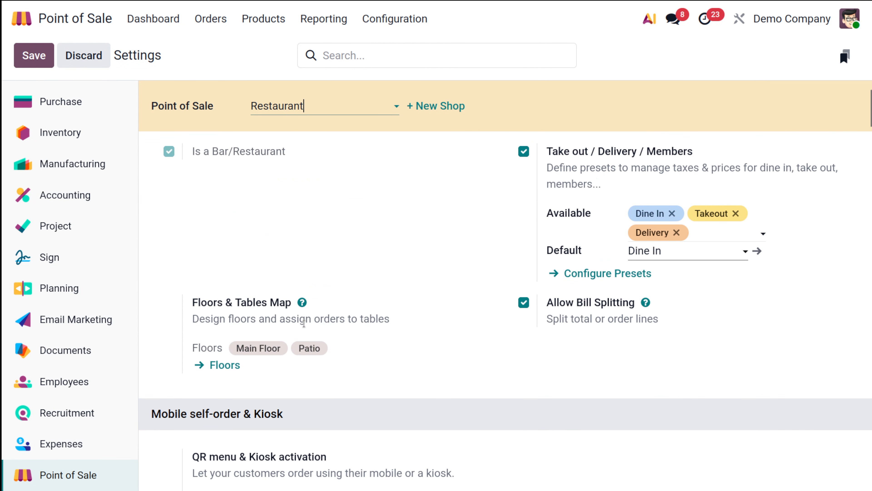
scroll(303, 329, up, 2)
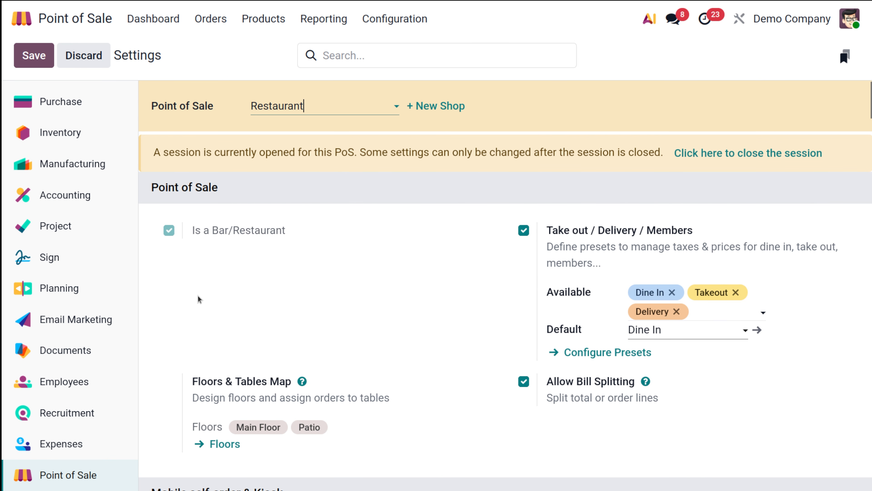
scroll(301, 269, down, 2)
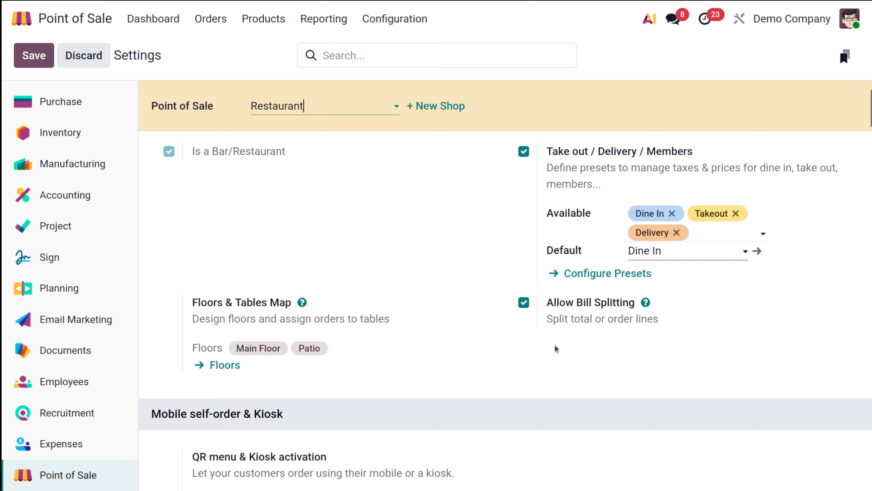
Step: Review the Restaurant shop's self-ordering, payment, default screen and restricted category settings
scroll(557, 349, down, 2)
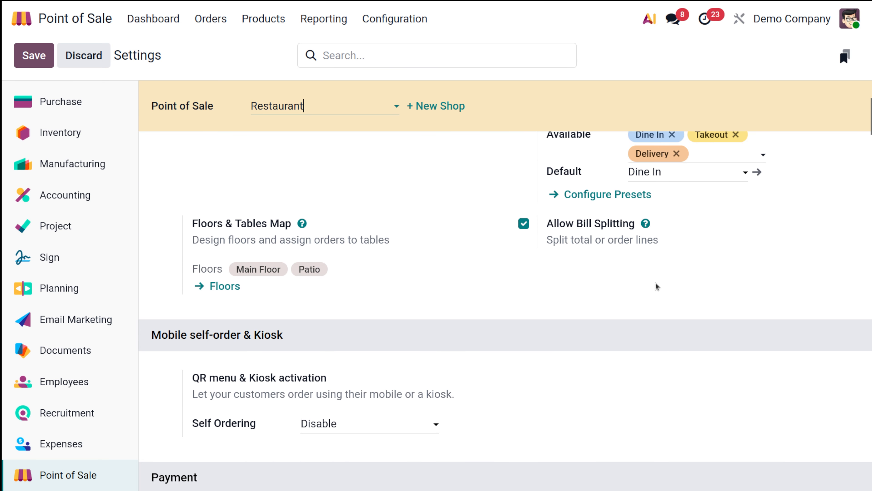
scroll(452, 289, down, 4)
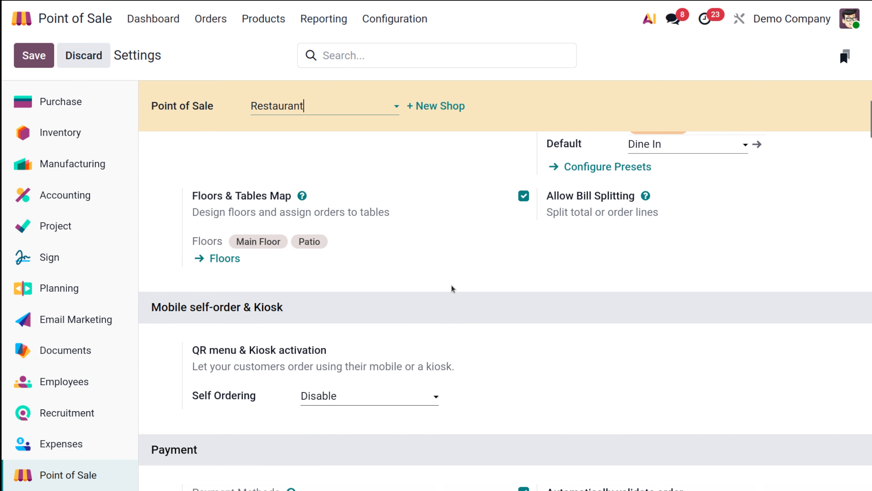
scroll(441, 292, up, 2)
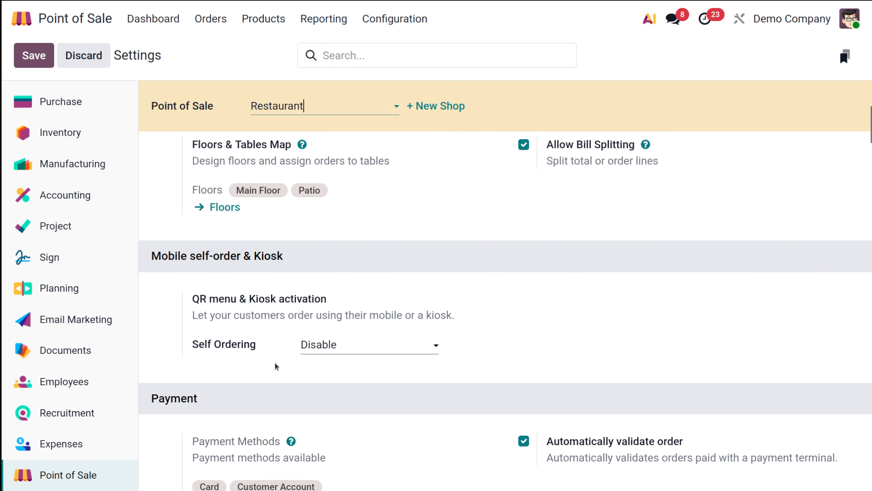
scroll(357, 379, down, 1)
scroll(357, 379, down, 3)
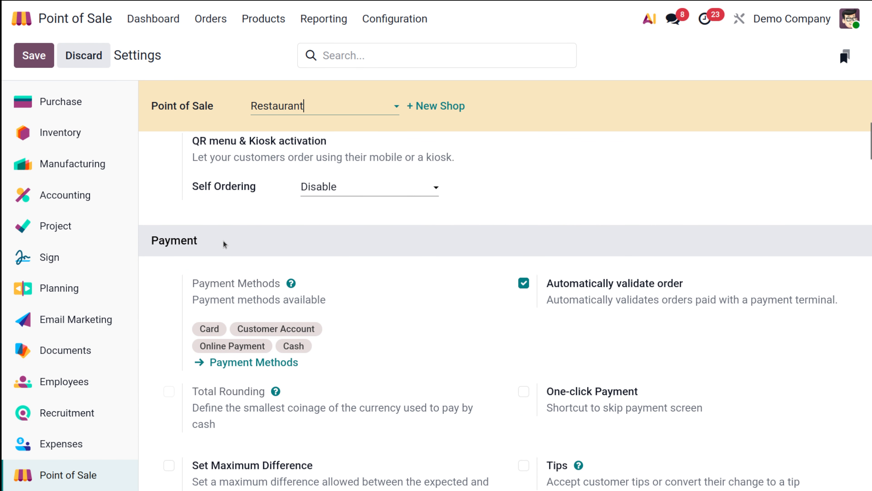
scroll(276, 450, down, 7)
scroll(277, 450, down, 7)
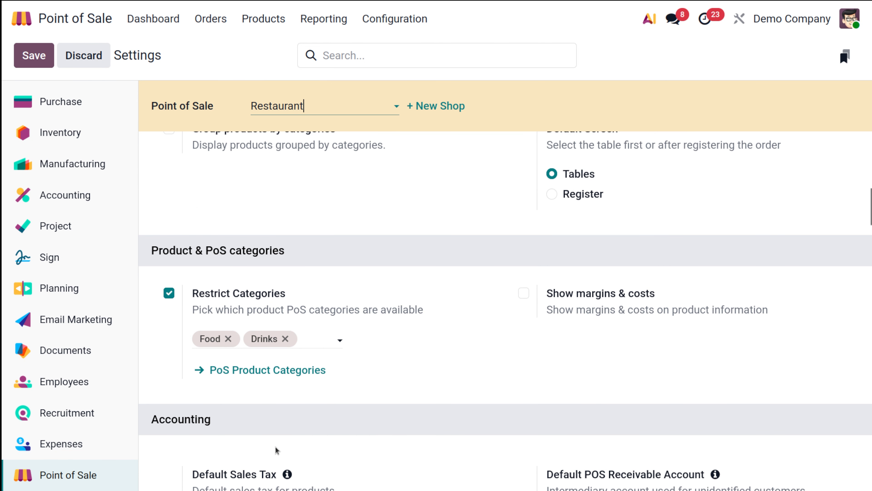
scroll(276, 451, up, 2)
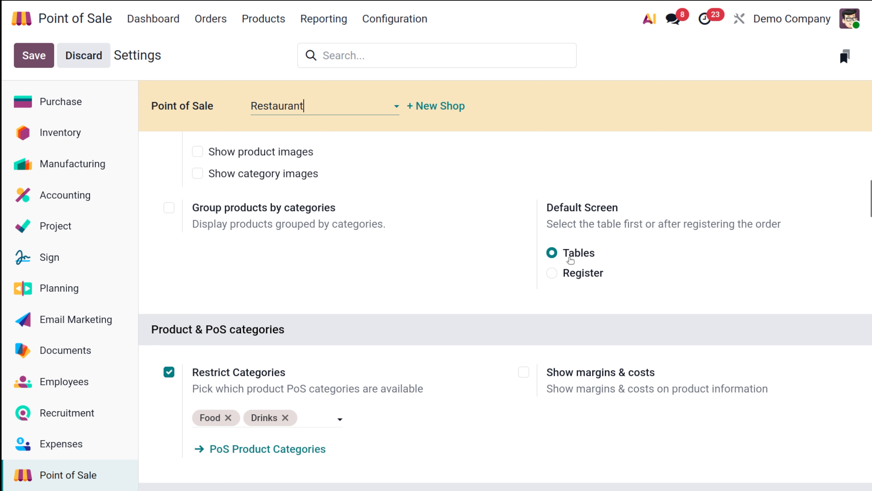
Step: Check the restaurant register's new, ongoing and done orders from the food delivery platforms
scroll(233, 488, down, 2)
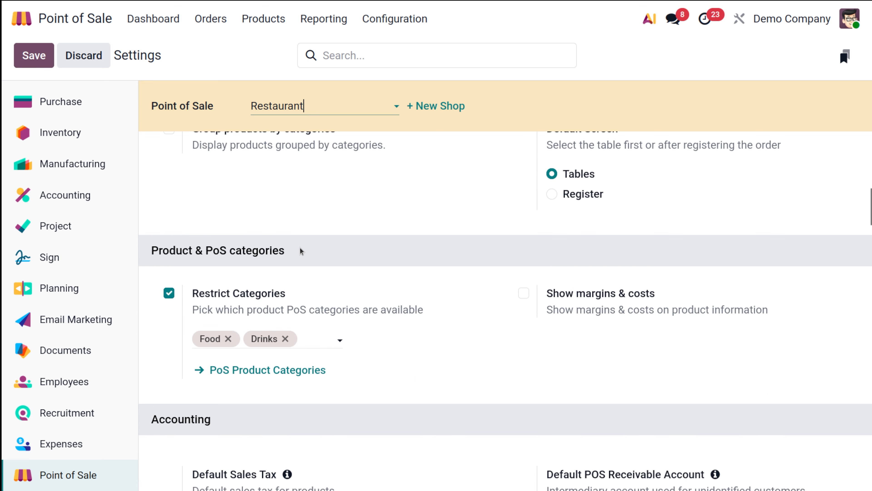
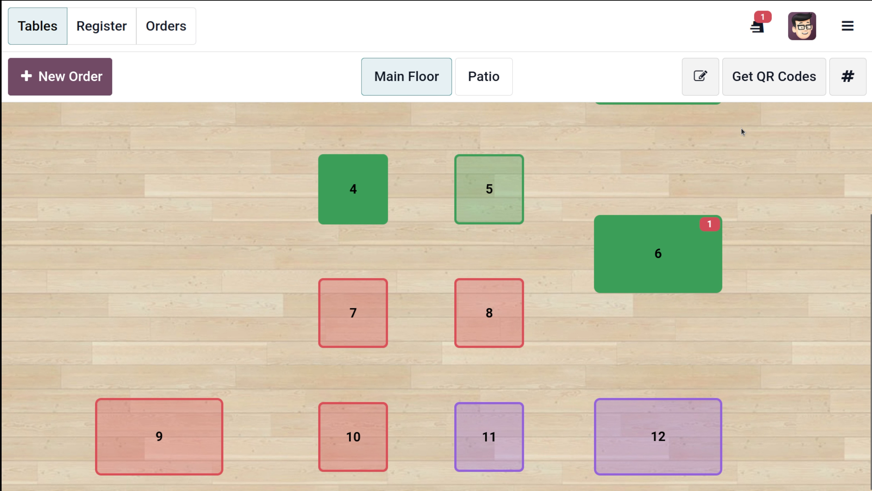
click(758, 18)
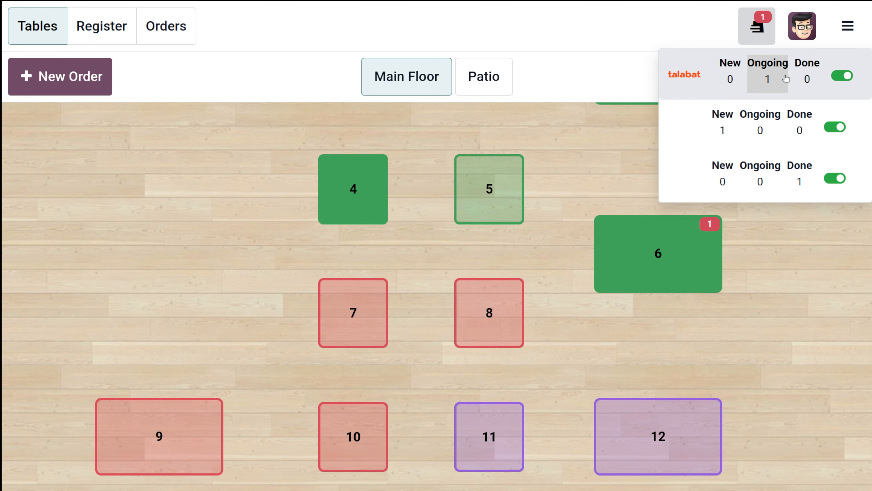
click(808, 257)
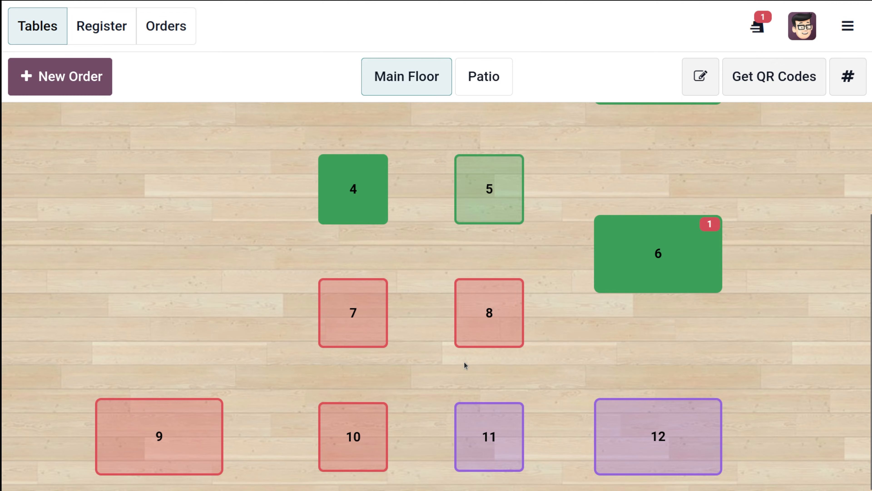
Step: Open table 5 on the Main Floor and add two Mango juices from the Drinks category to its order
click(509, 219)
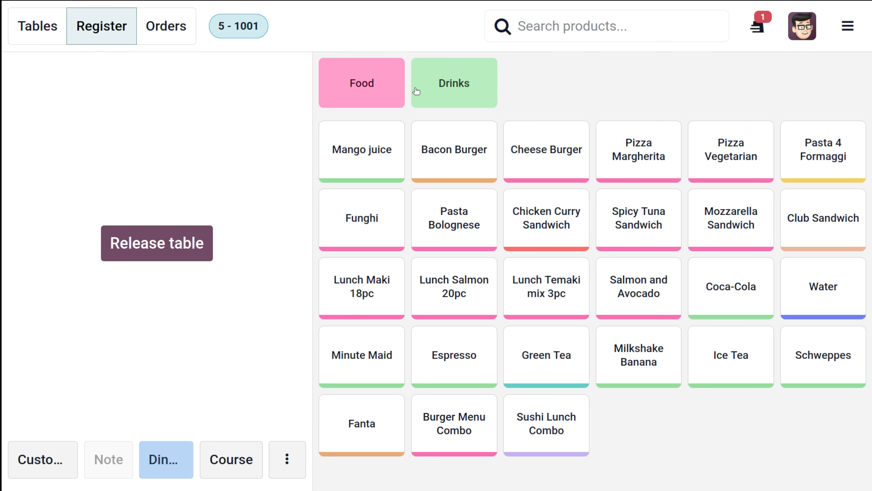
click(370, 90)
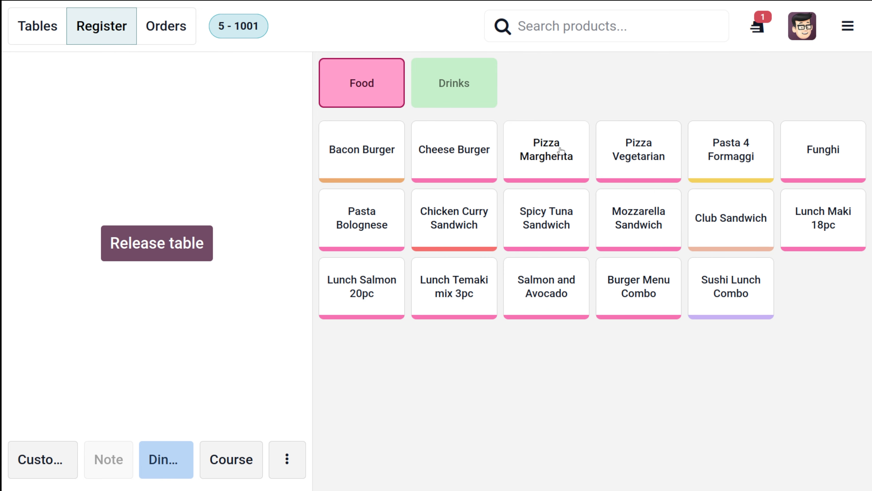
click(466, 86)
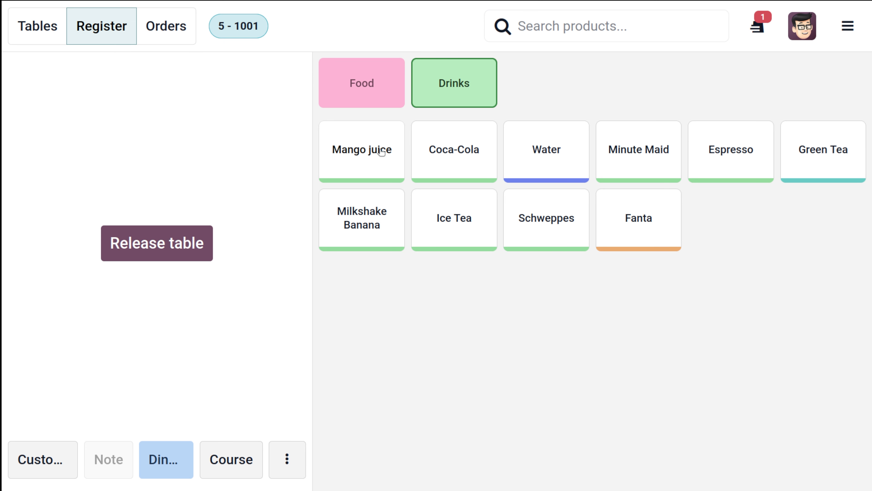
click(374, 159)
click(374, 159)
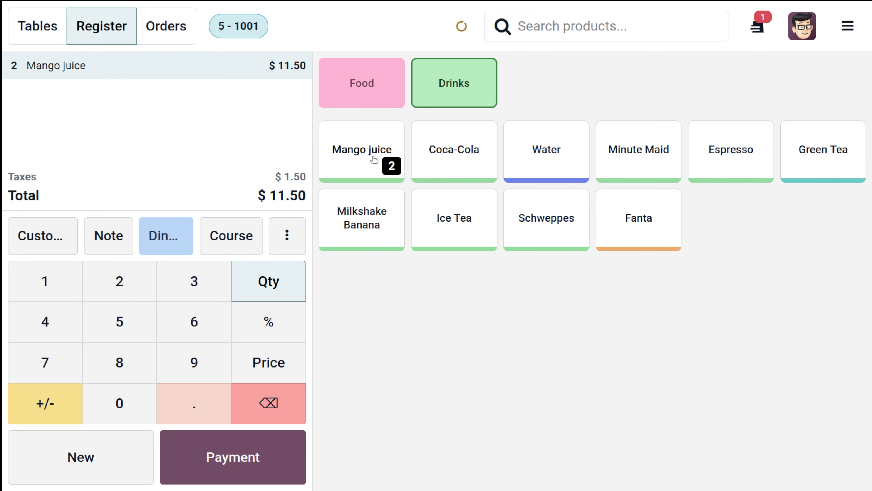
Step: Add one Pizza Margherita with Pepperoni from the Food category to table 5's order
click(370, 85)
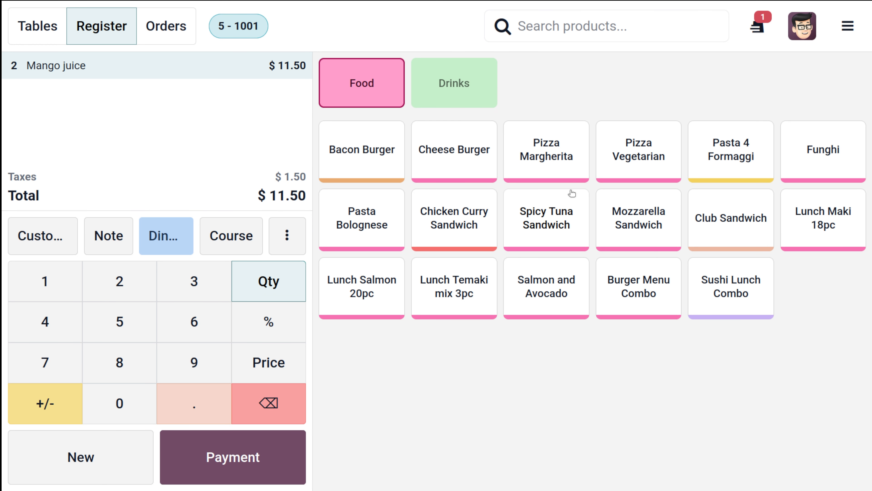
click(551, 151)
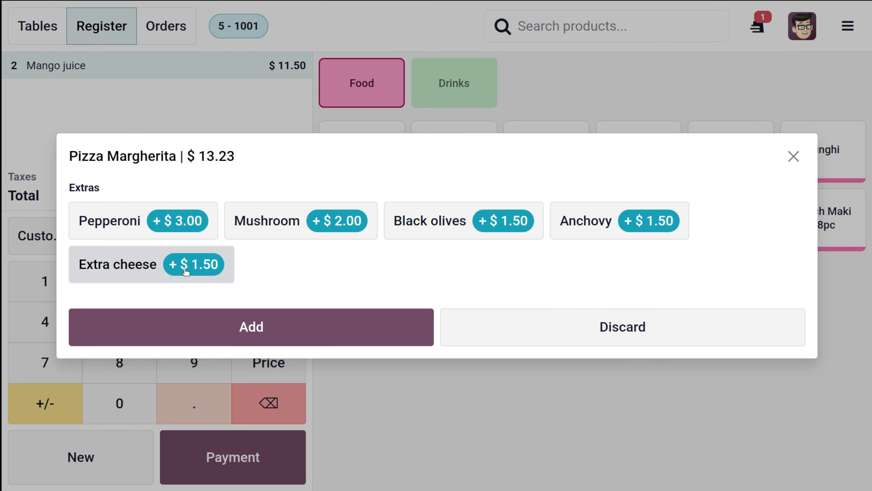
click(142, 234)
click(248, 327)
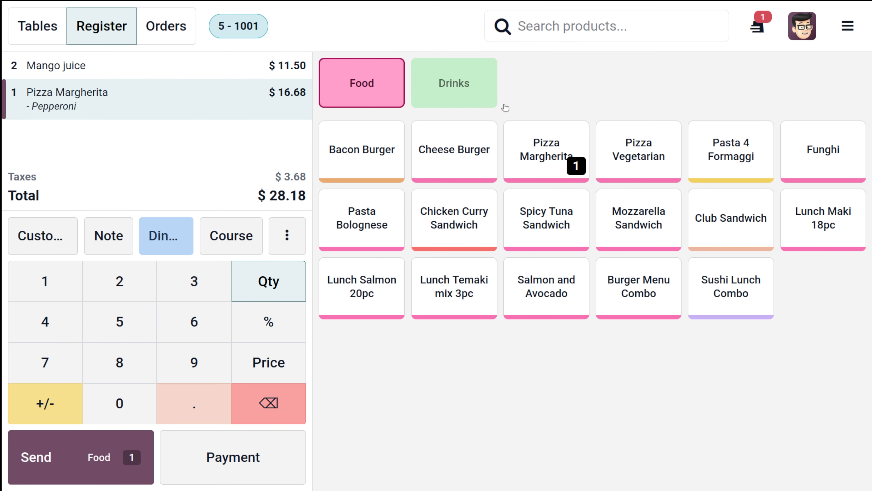
Step: Add a Bacon Burger with Belgian fresh homemade fries and send the food items to the kitchen
click(384, 164)
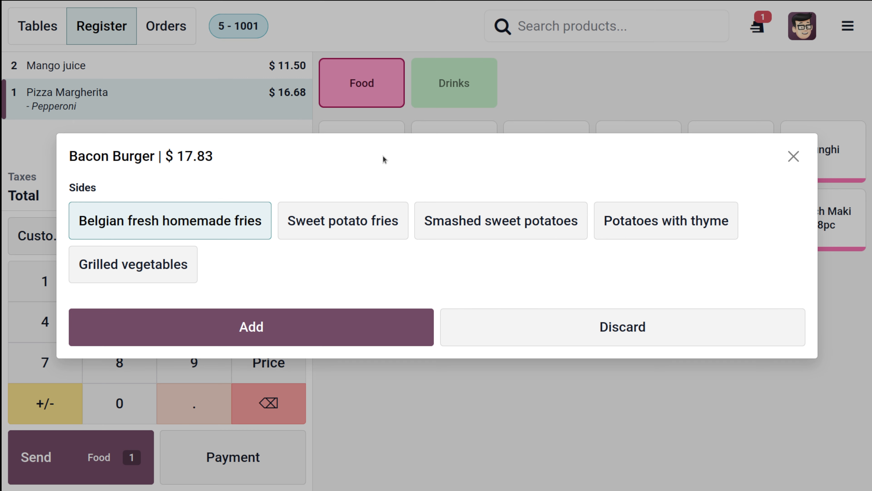
click(206, 341)
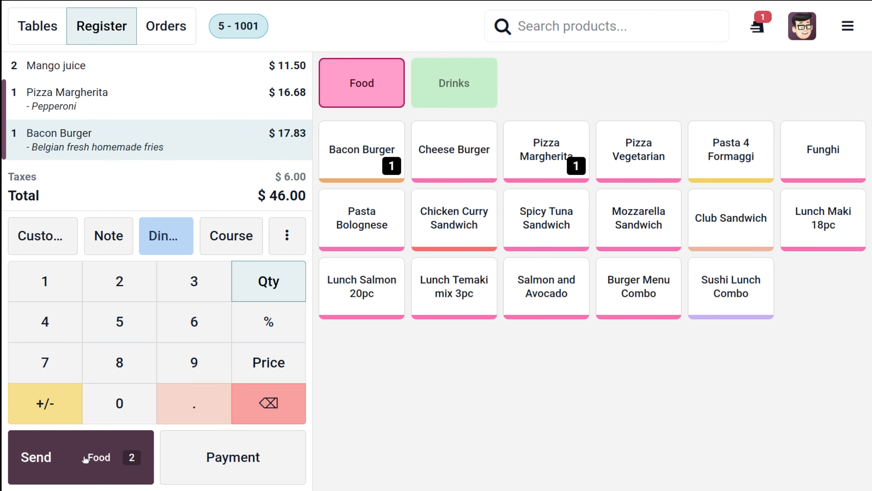
click(82, 468)
click(83, 468)
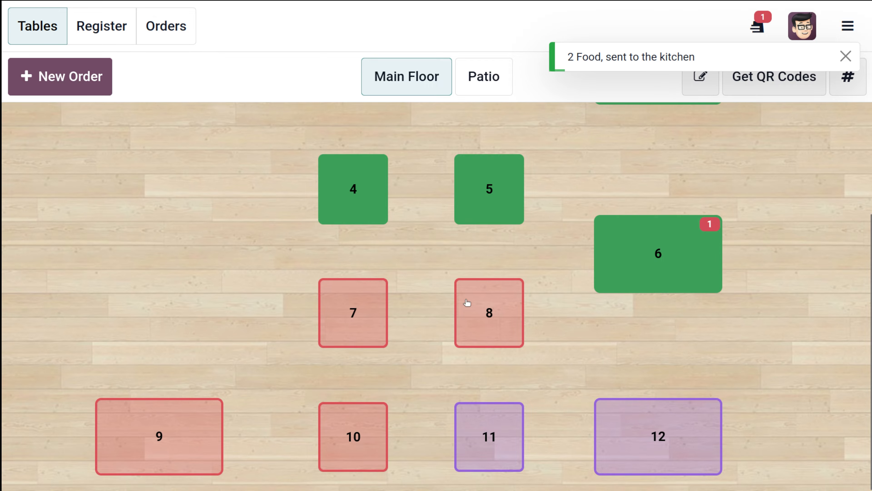
Step: Find table 5's dine-in order in the active orders list and load it into the register
click(94, 26)
click(186, 27)
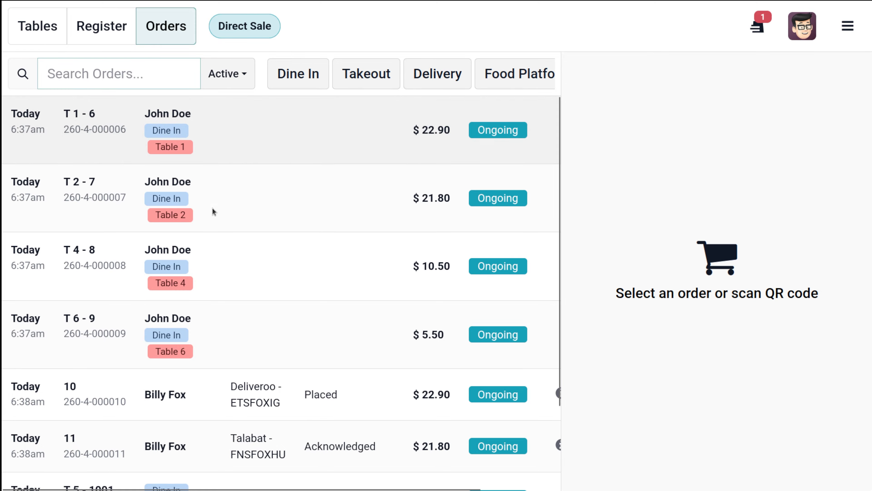
scroll(203, 285, down, 5)
scroll(202, 284, up, 5)
scroll(189, 405, down, 3)
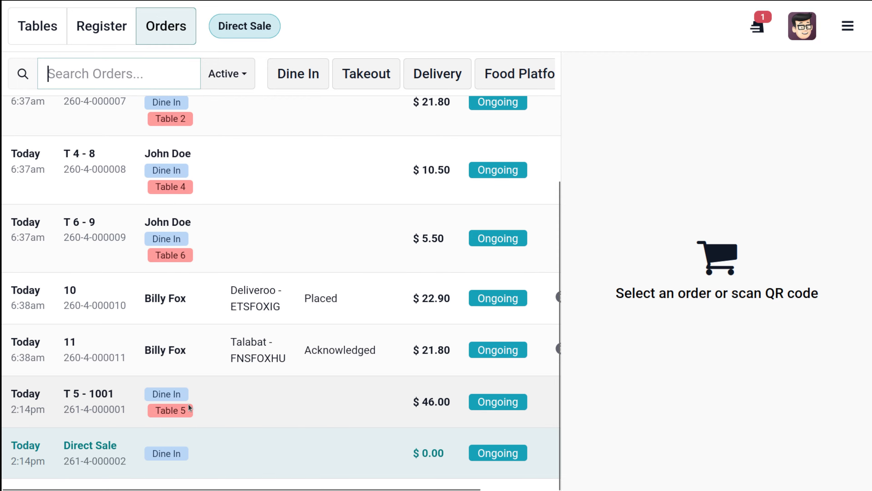
click(207, 404)
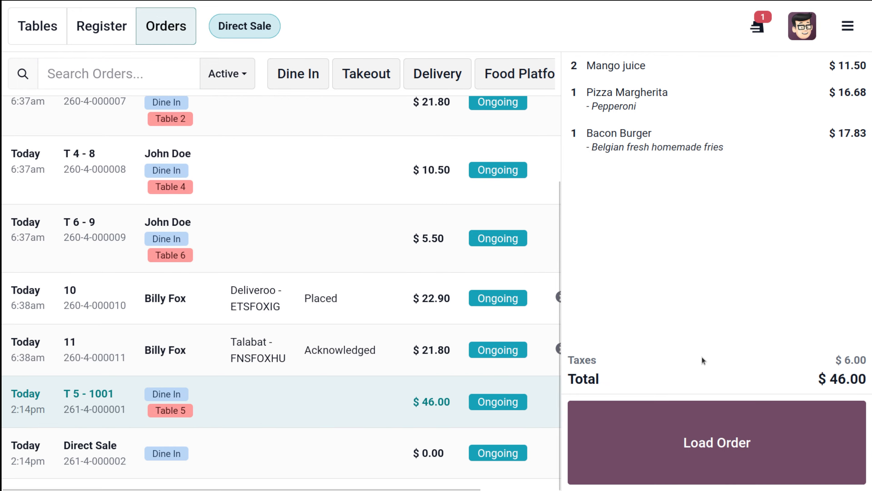
click(675, 453)
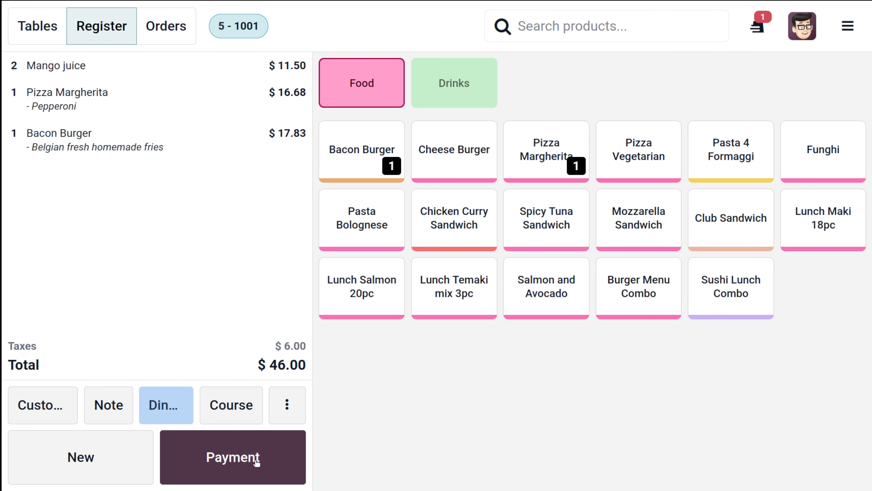
Step: Pay table 5's order in cash, validate the payment and continue to the floor plan
click(255, 461)
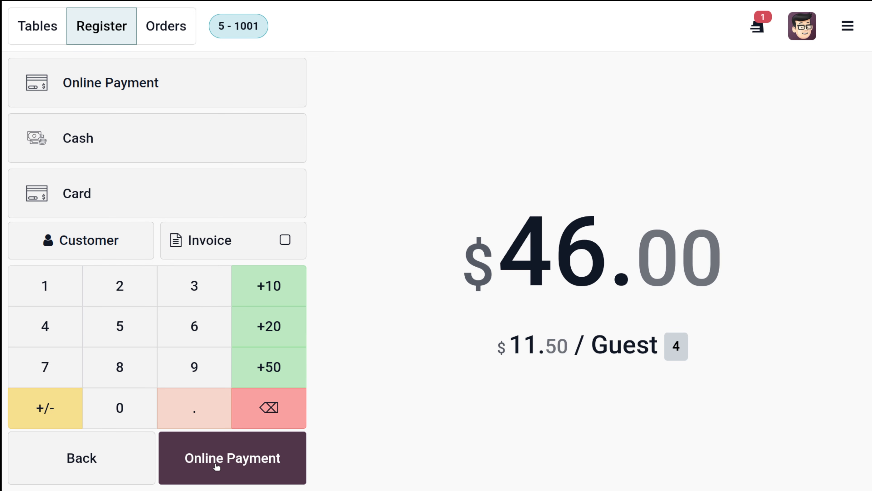
click(201, 148)
click(261, 453)
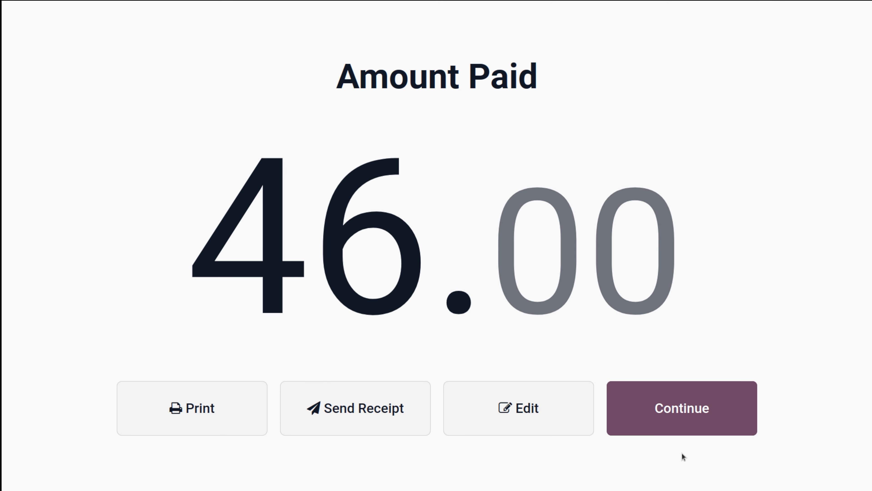
click(686, 424)
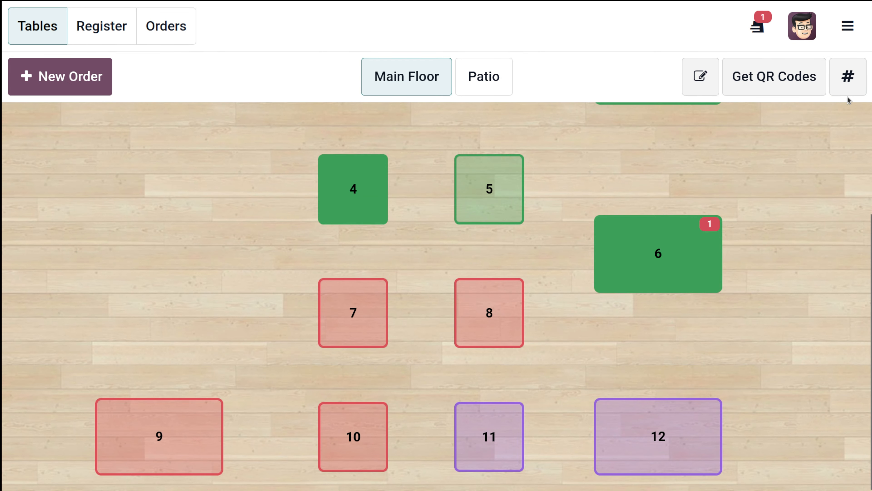
Step: Leave the register for the backend and reopen the Point of Sale app
mouse_move(836, 13)
click(848, 26)
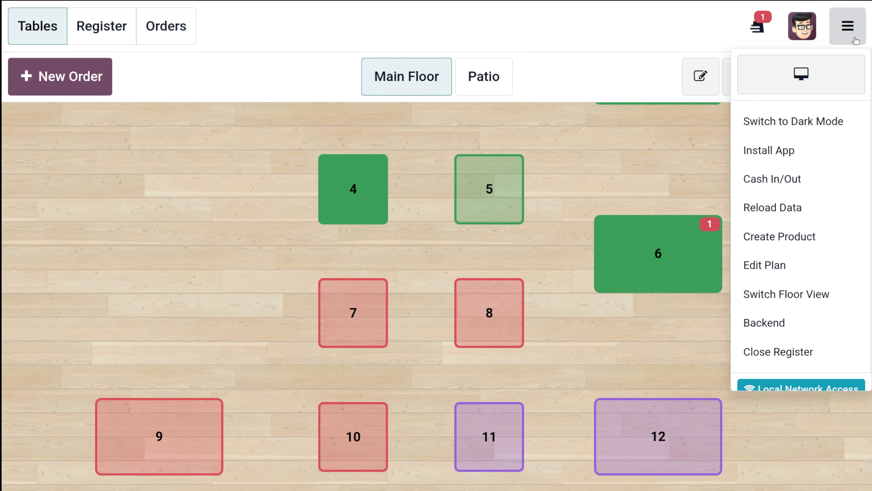
click(777, 321)
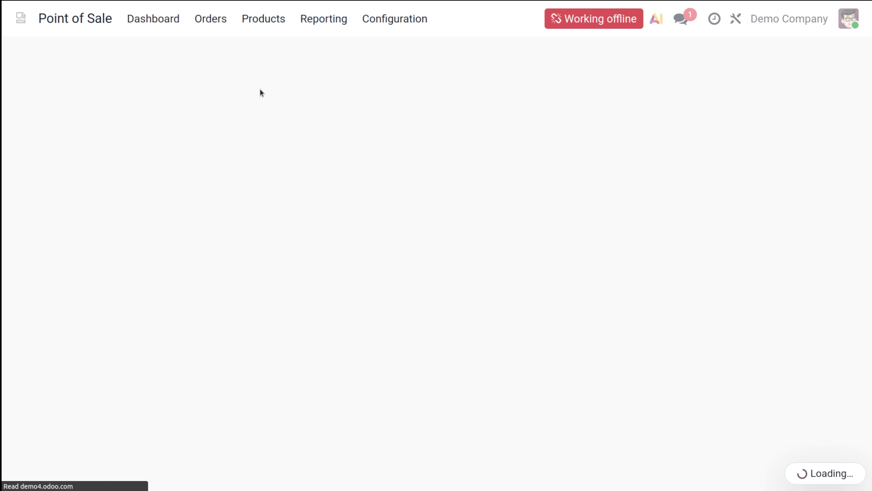
click(216, 21)
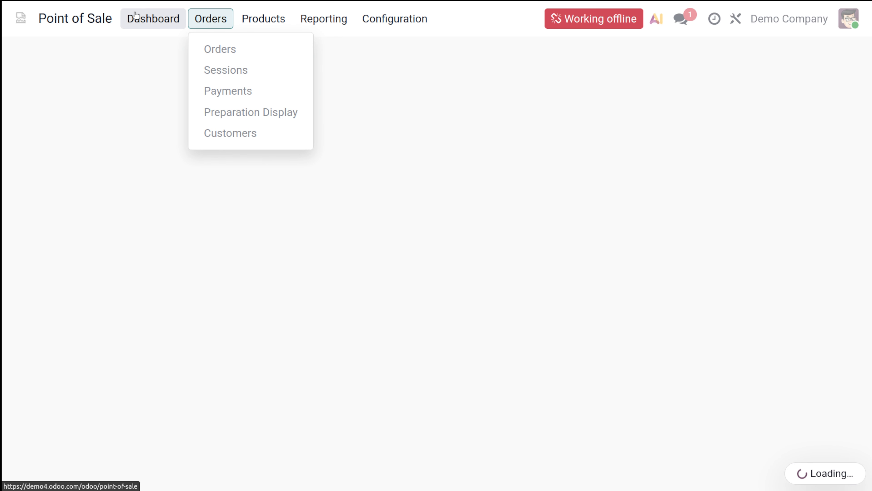
click(12, 16)
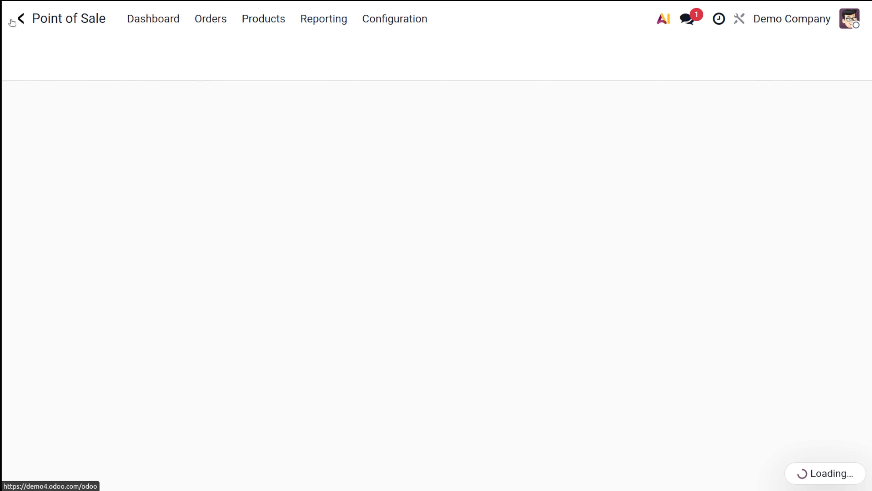
click(12, 20)
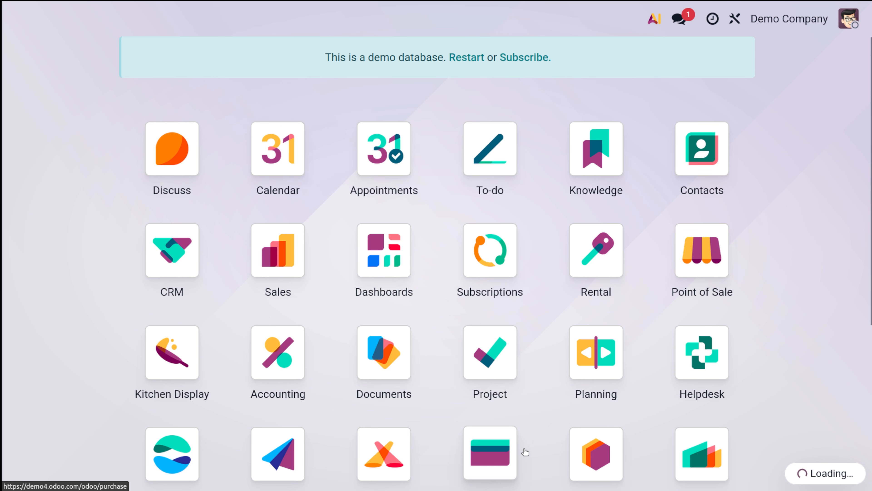
click(708, 261)
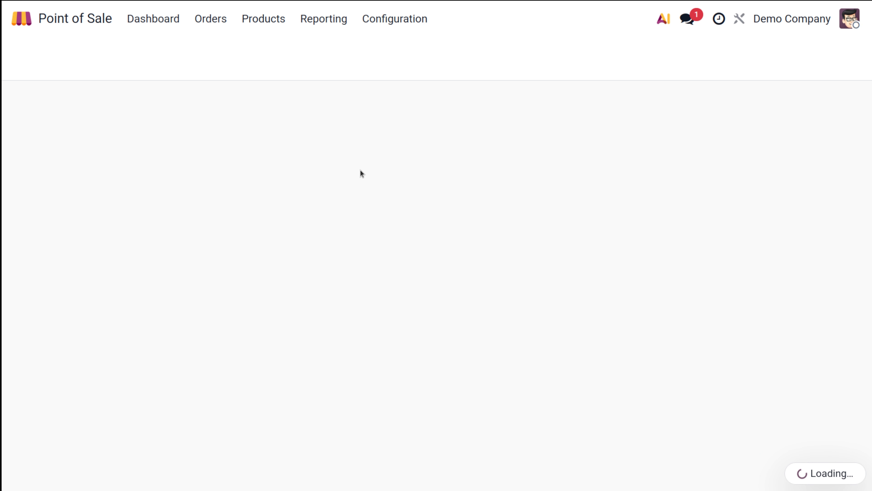
Step: Open the Mango juice product, examine its on-hand and forecasted stock report, and return to the product form
click(267, 19)
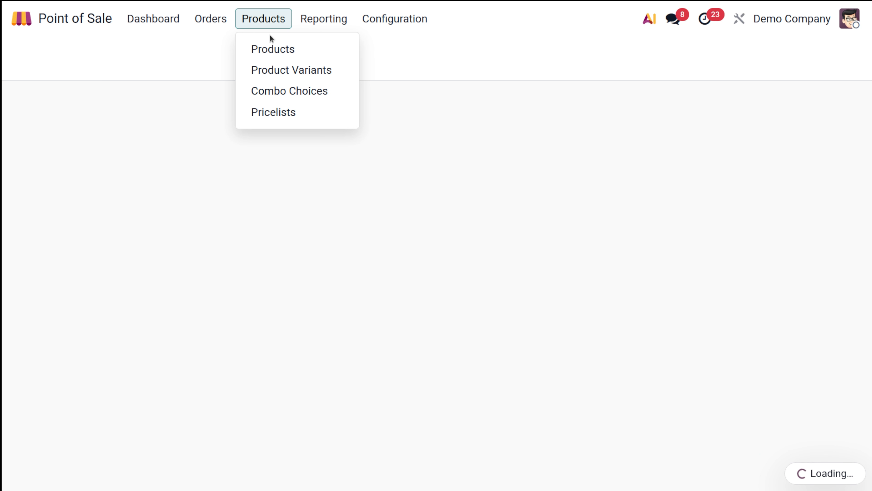
click(279, 52)
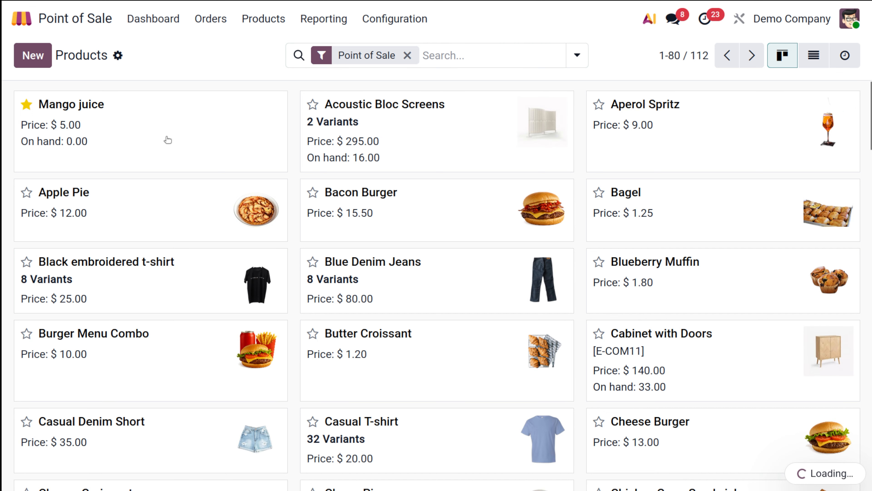
click(106, 140)
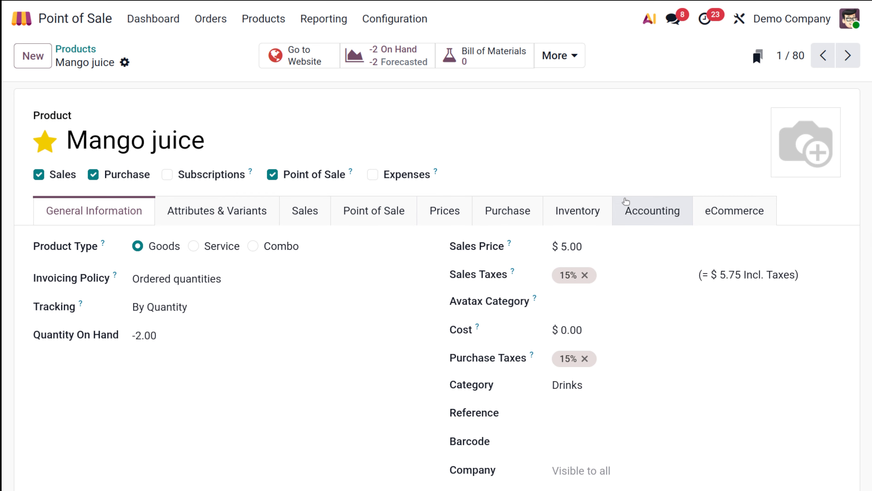
click(420, 52)
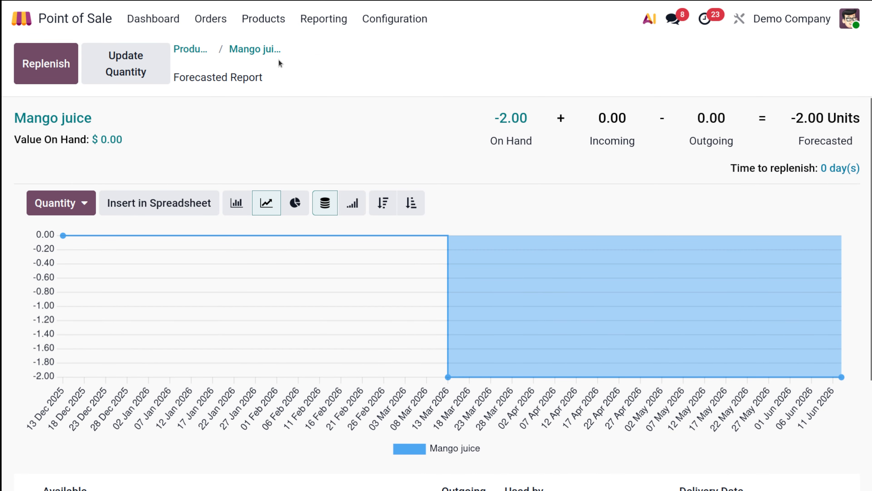
click(267, 49)
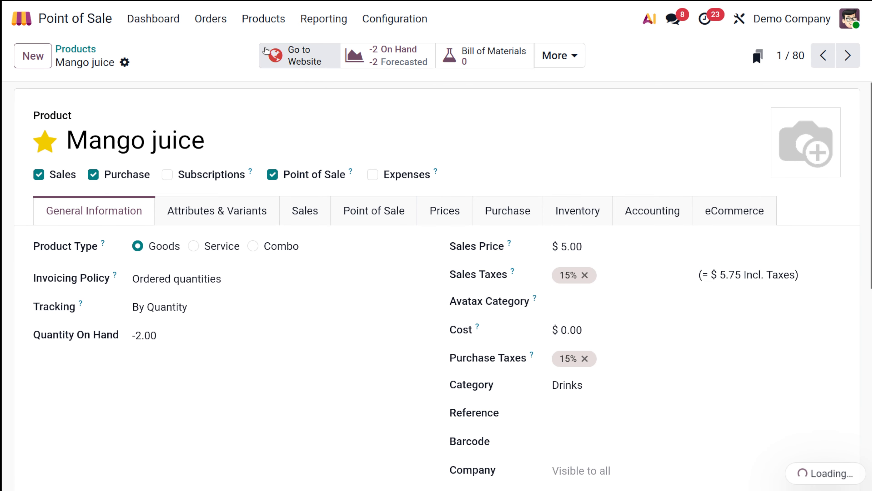
Step: Switch to the Purchase app and create a new request for quotation with Gemini Furniture as vendor
click(21, 18)
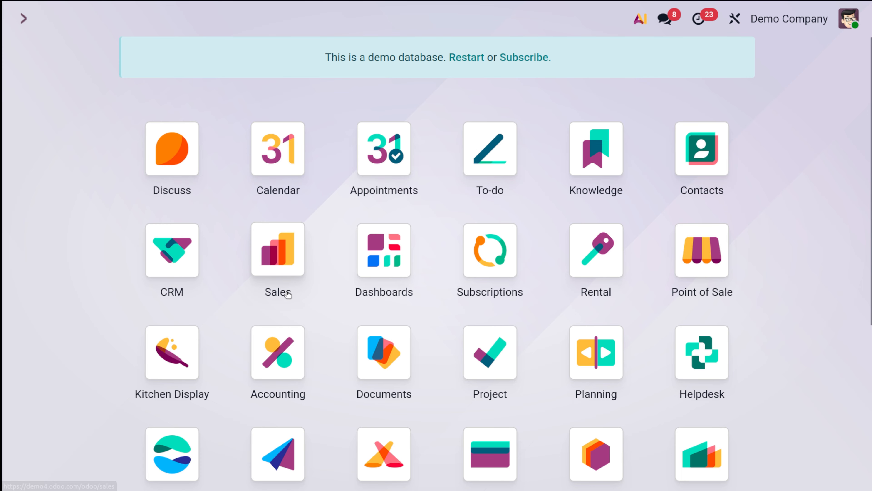
click(496, 449)
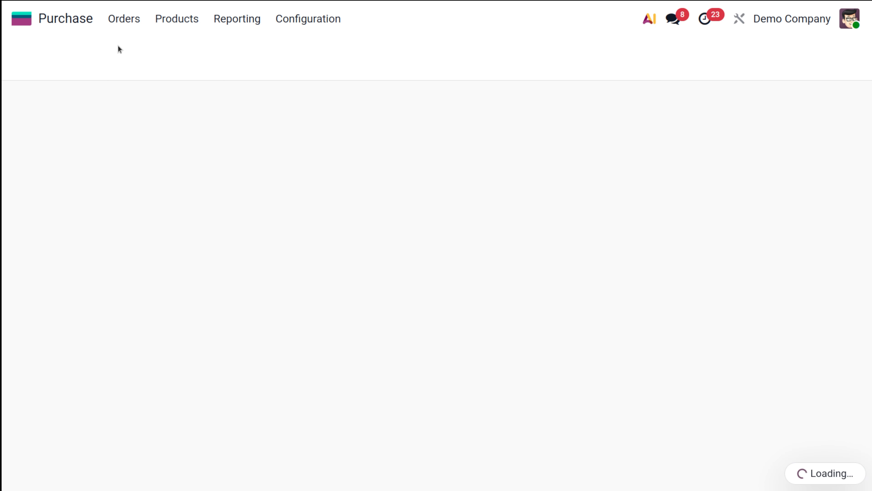
click(33, 48)
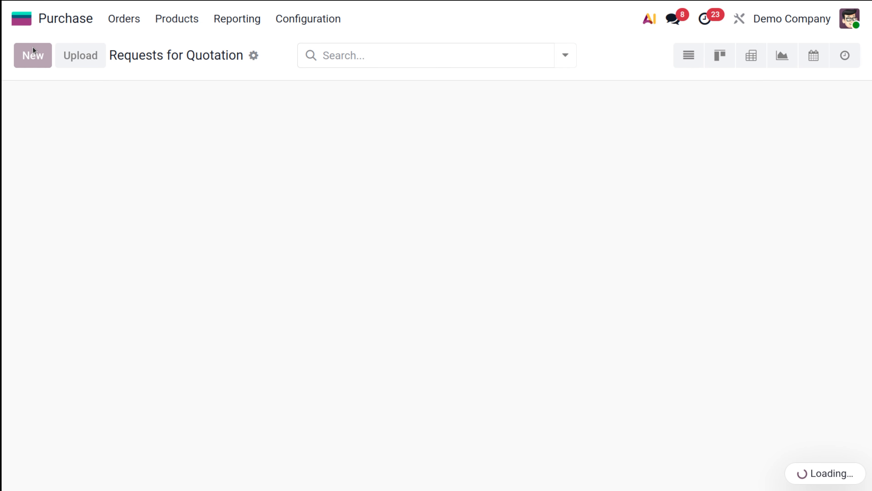
click(228, 203)
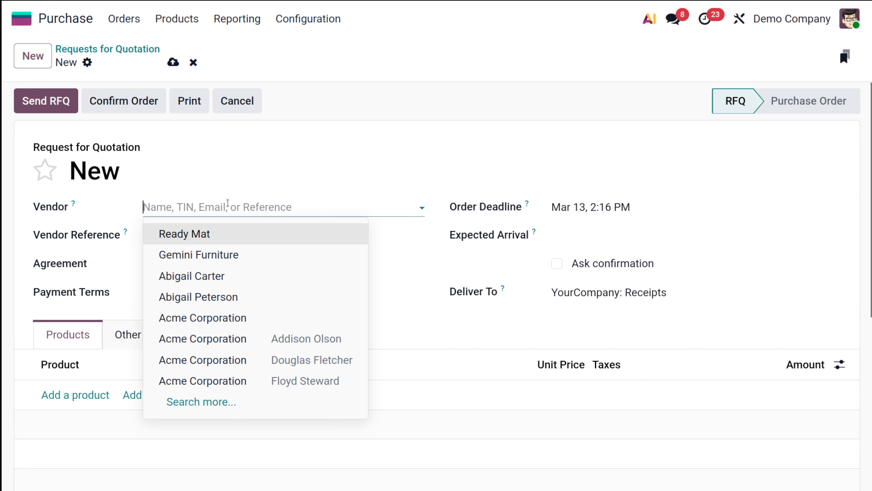
click(229, 259)
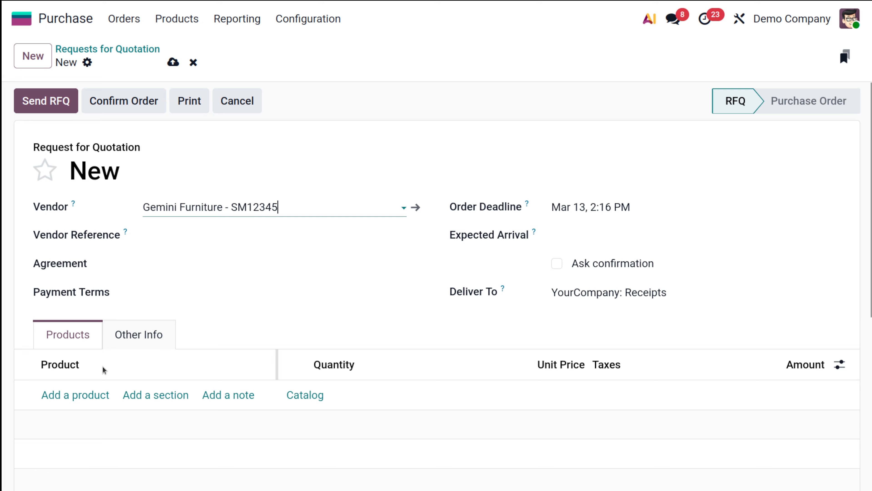
Step: Add a Mango juice line to the request for quotation with quantity 10 and unit price 20
click(76, 398)
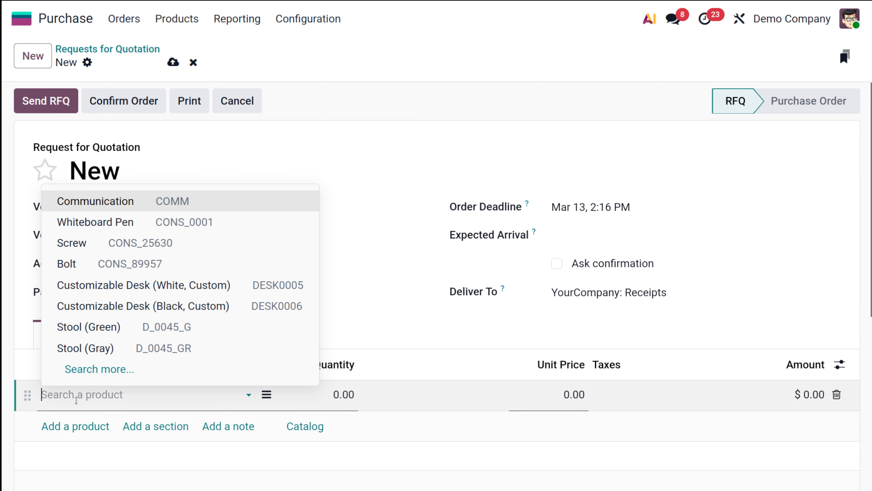
text(mang)
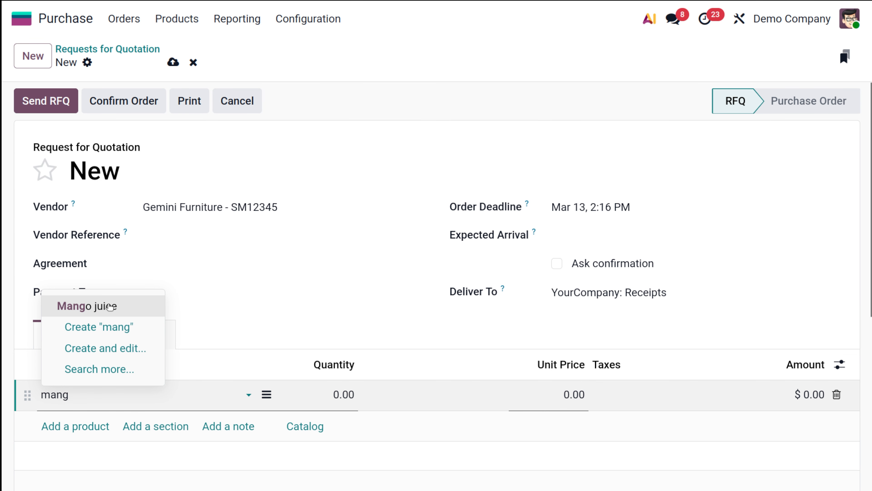
click(106, 306)
click(348, 394)
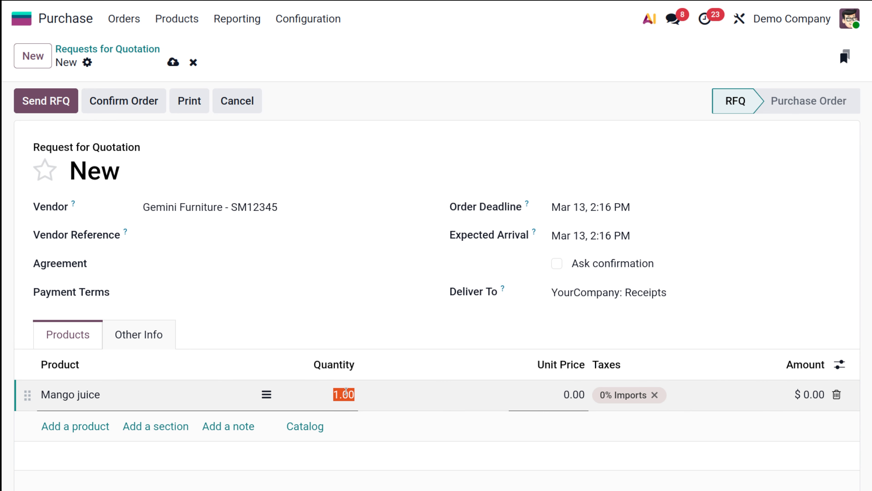
text(10)
click(560, 385)
click(567, 388)
text(20)
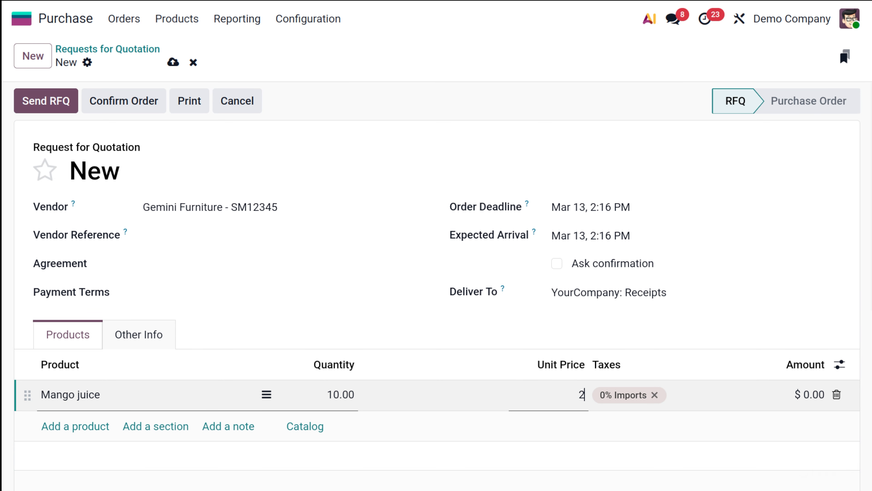
click(411, 328)
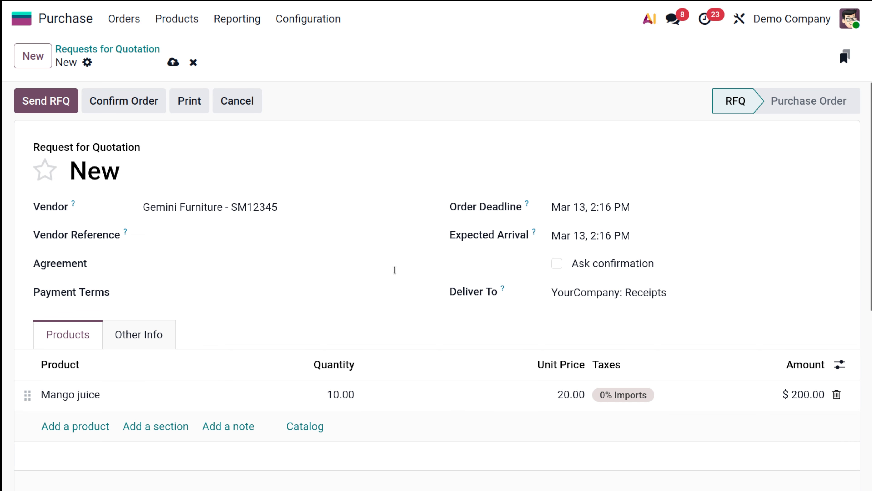
Step: Confirm the Mango juice purchase order, then receive the goods and validate the receipt
click(137, 110)
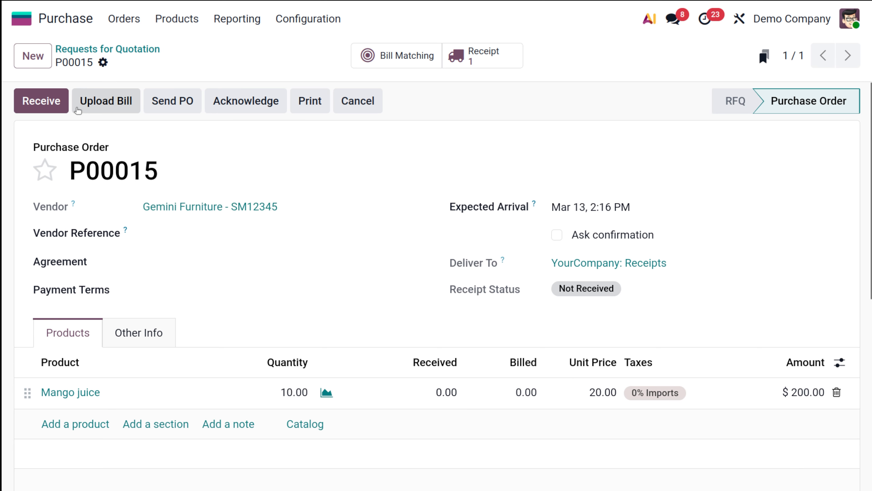
click(53, 105)
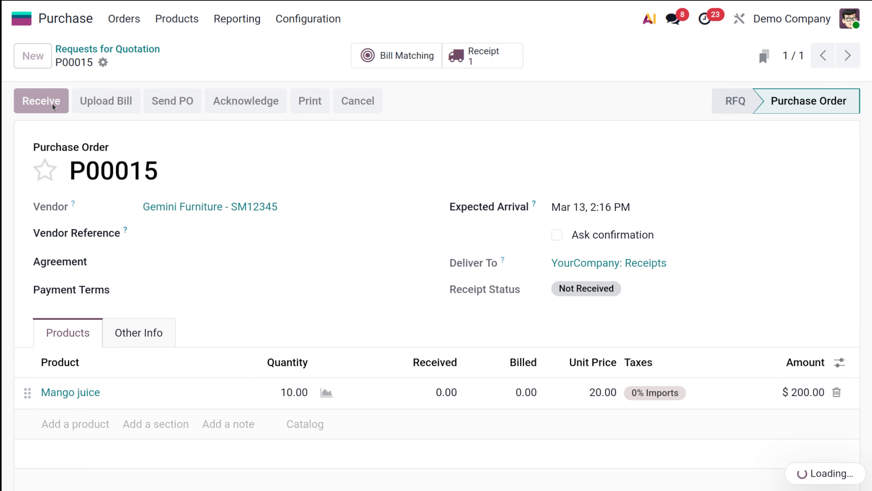
click(54, 106)
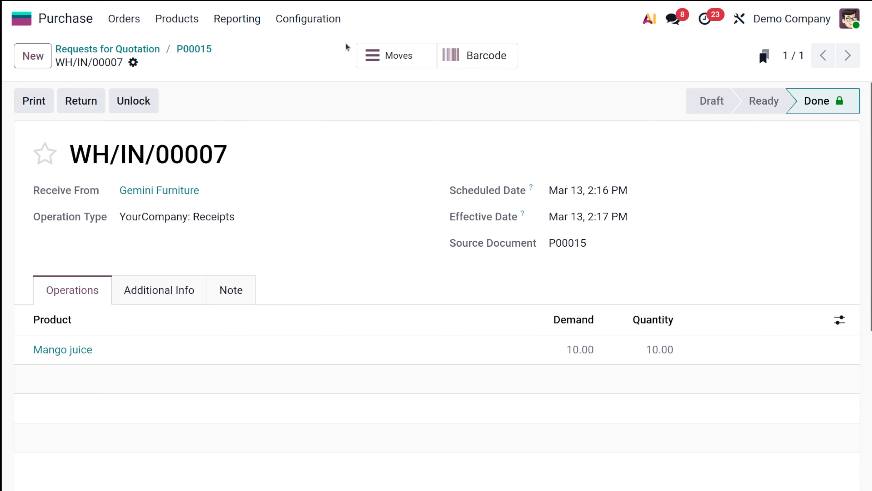
Step: Return to the requests for quotation, then open Mango juice from the product list to check its updated stock
click(192, 50)
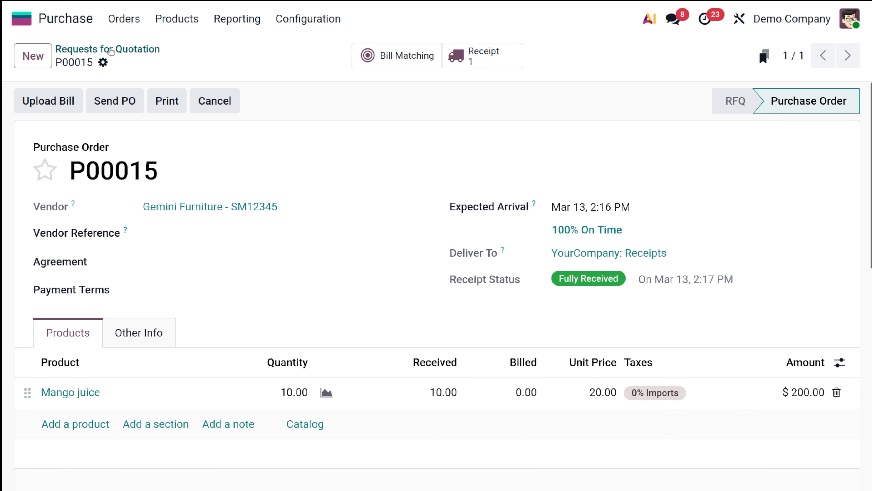
click(109, 49)
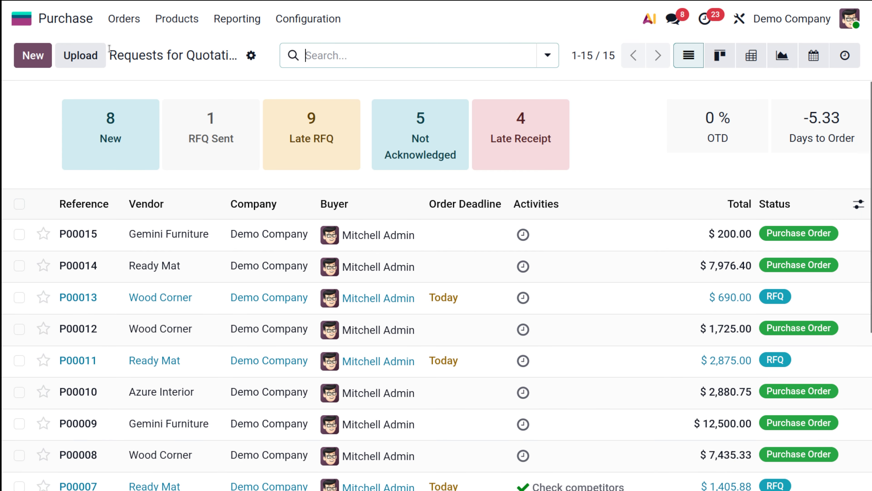
mouse_move(136, 4)
click(177, 19)
click(195, 58)
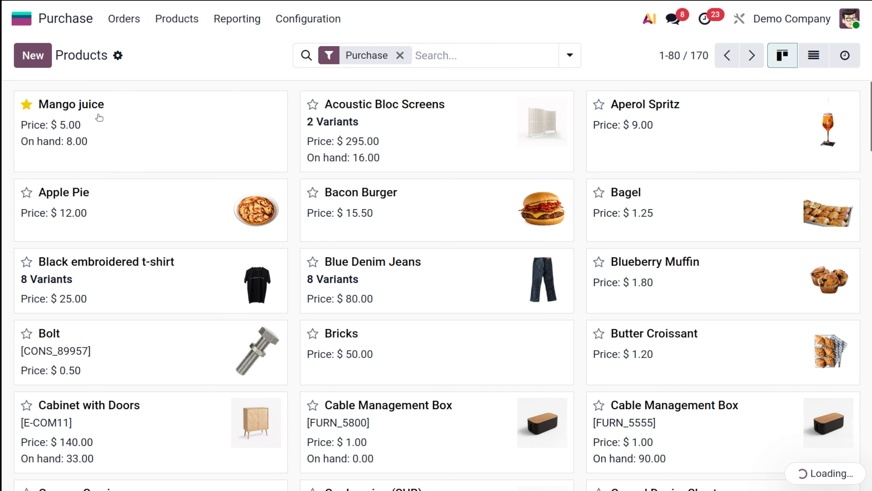
click(67, 119)
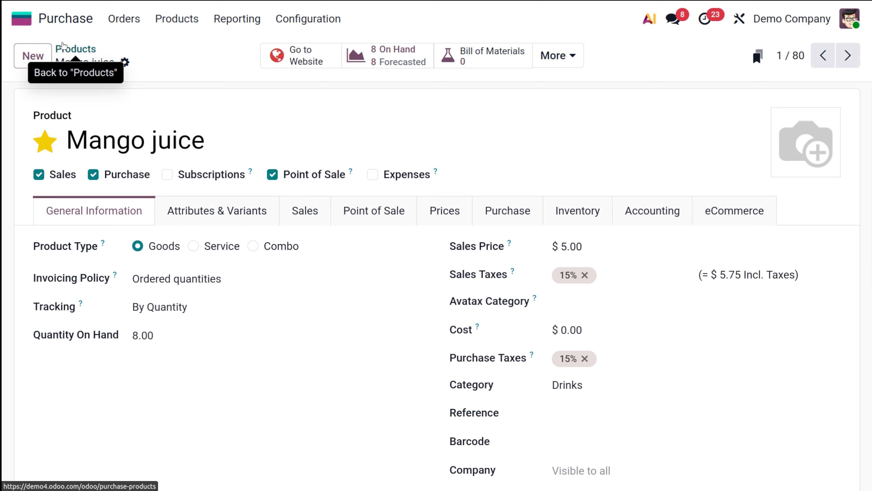
Step: Switch to the Point of Sale app and request a printed Sales Details report starting Mar 13, 3:36 AM
click(22, 18)
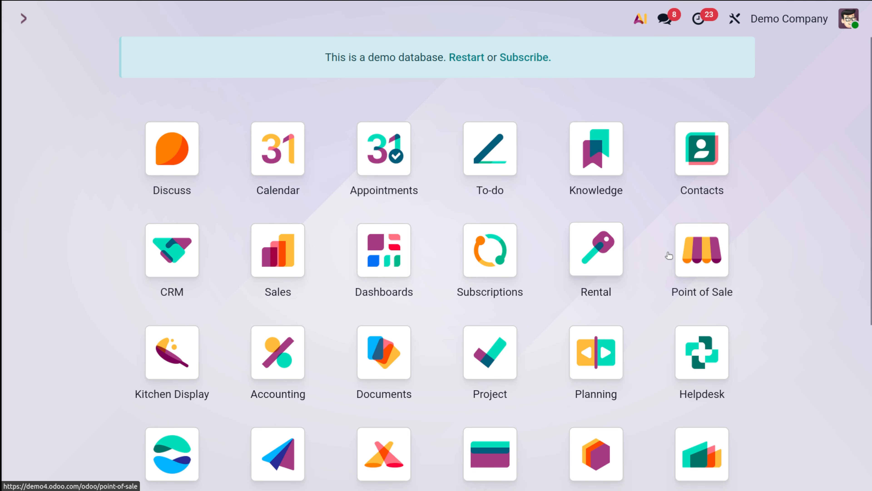
click(690, 247)
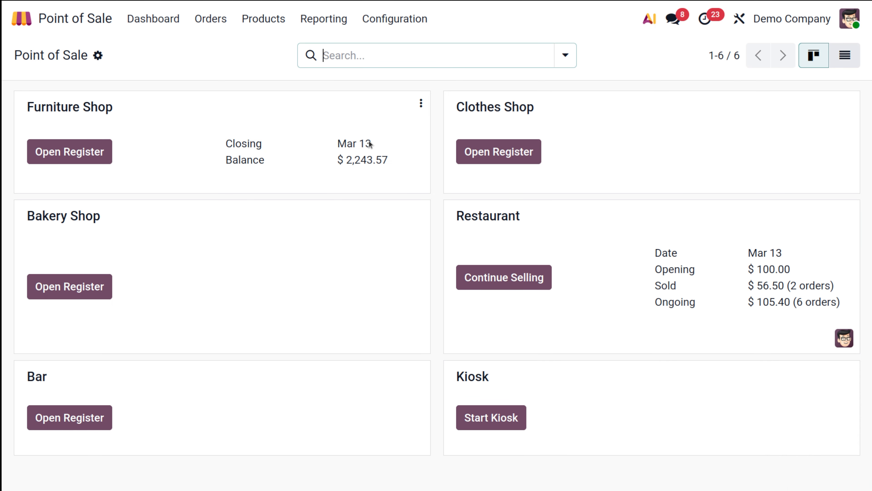
click(329, 24)
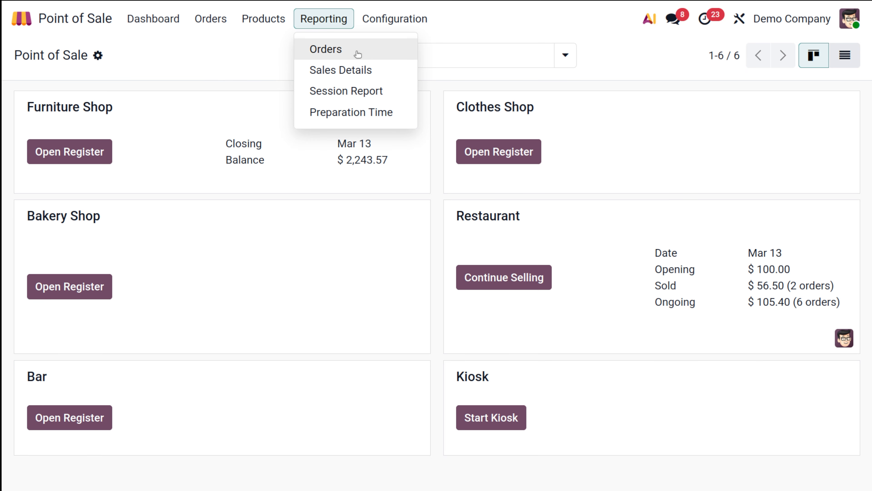
click(362, 73)
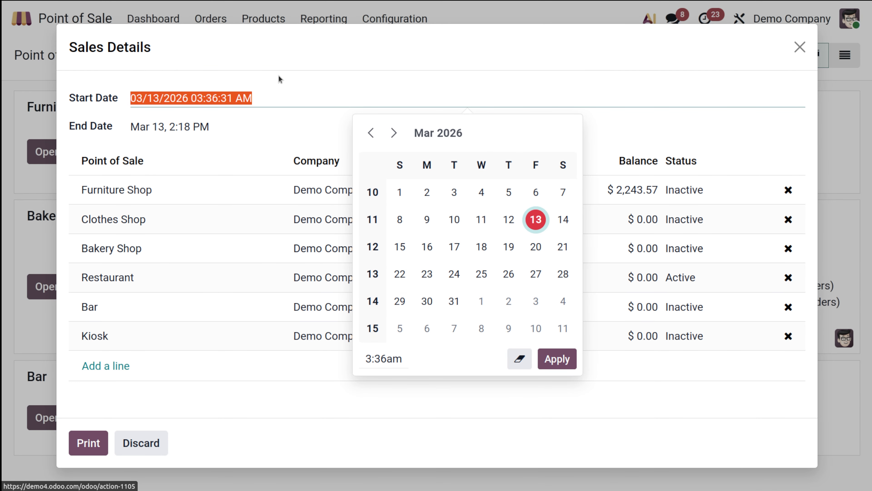
click(549, 363)
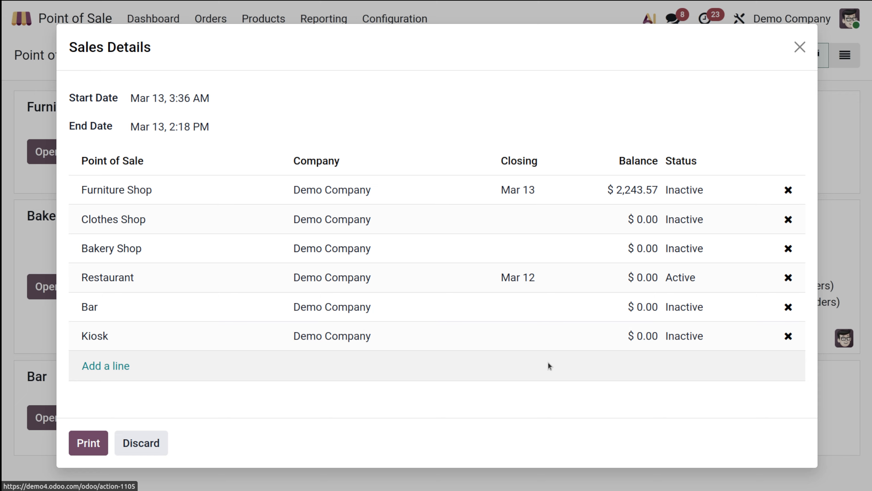
click(223, 282)
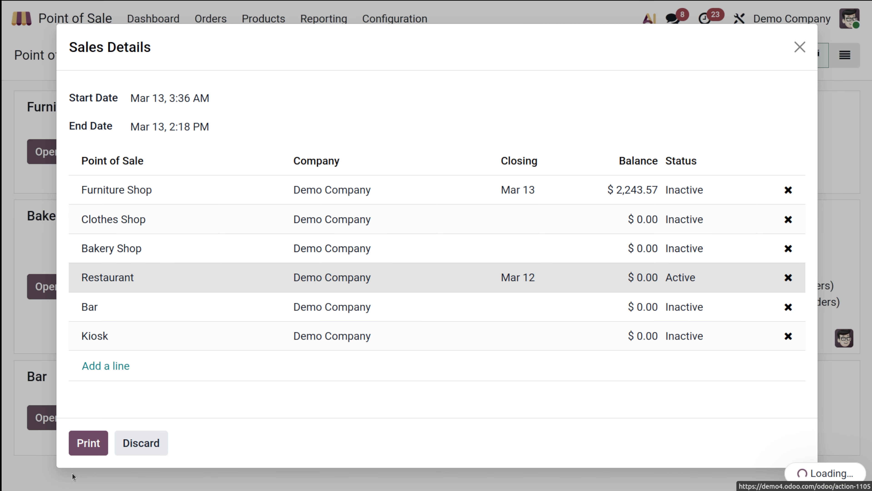
click(100, 451)
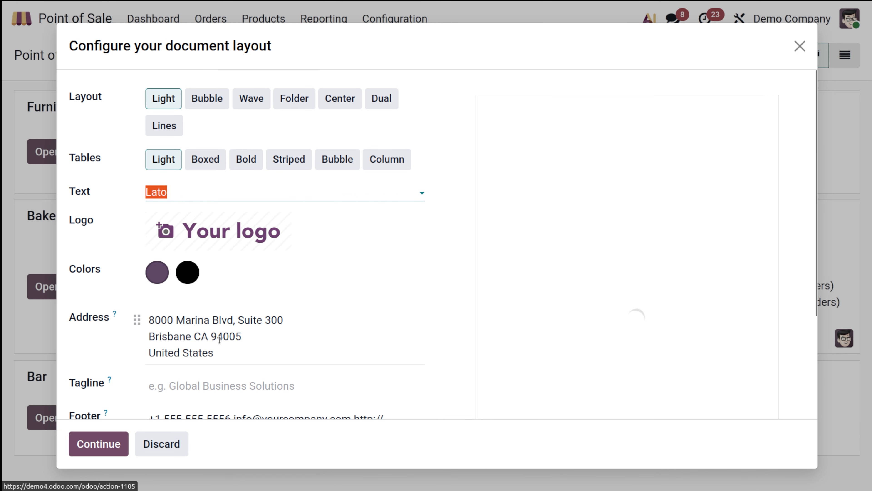
Step: Examine the document layout options and the sample invoice preview, then discard the layout configuration
scroll(220, 340, down, 3)
scroll(220, 343, up, 3)
scroll(612, 331, down, 3)
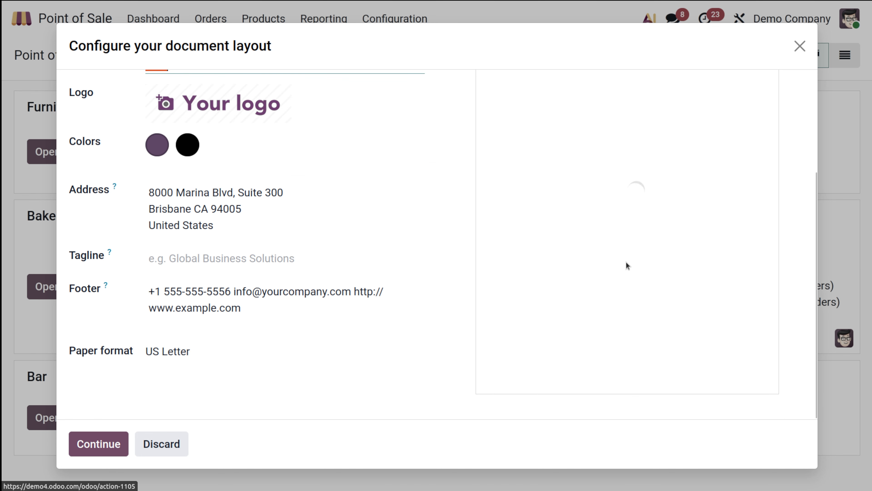
scroll(625, 261, up, 1)
scroll(626, 264, up, 2)
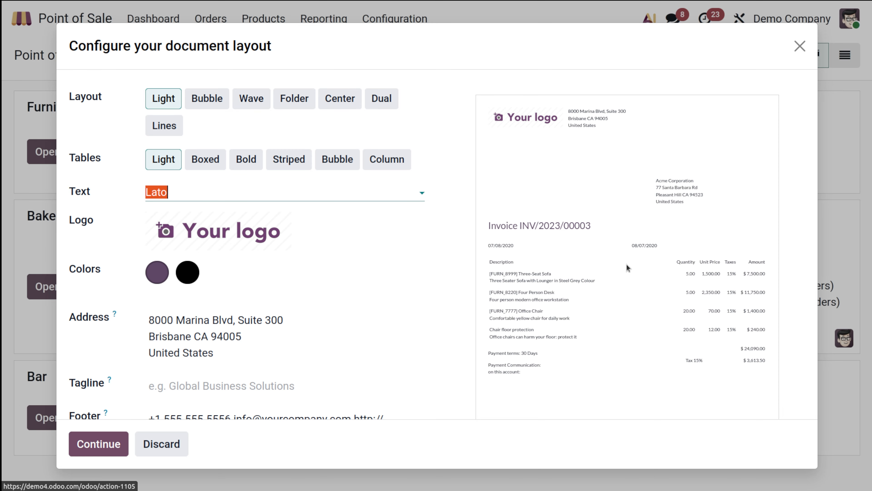
scroll(585, 377, down, 4)
scroll(585, 378, up, 4)
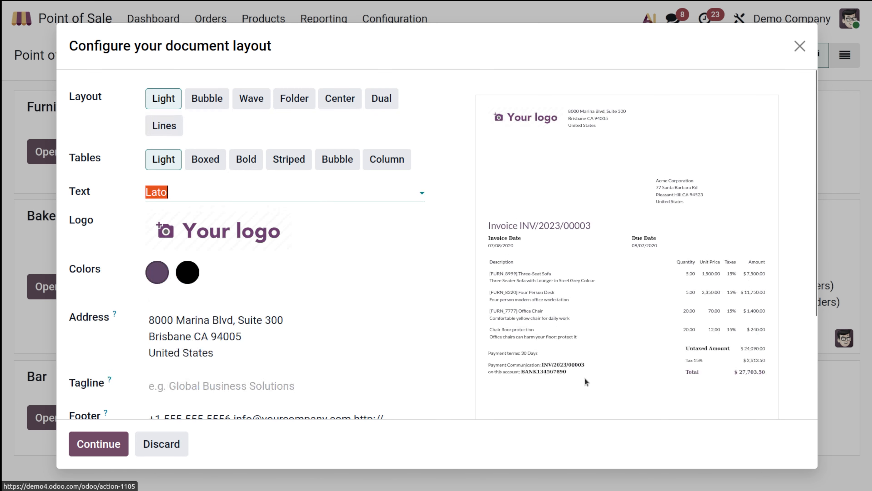
scroll(585, 378, down, 2)
scroll(586, 380, down, 2)
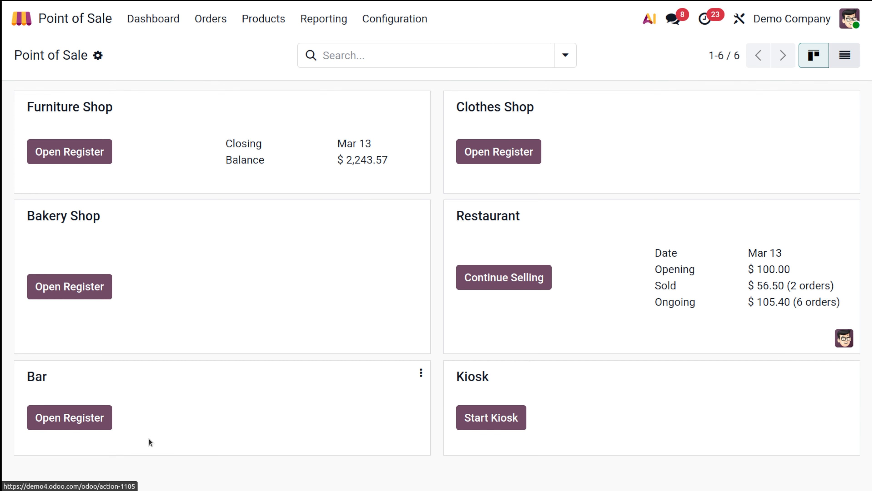
click(149, 442)
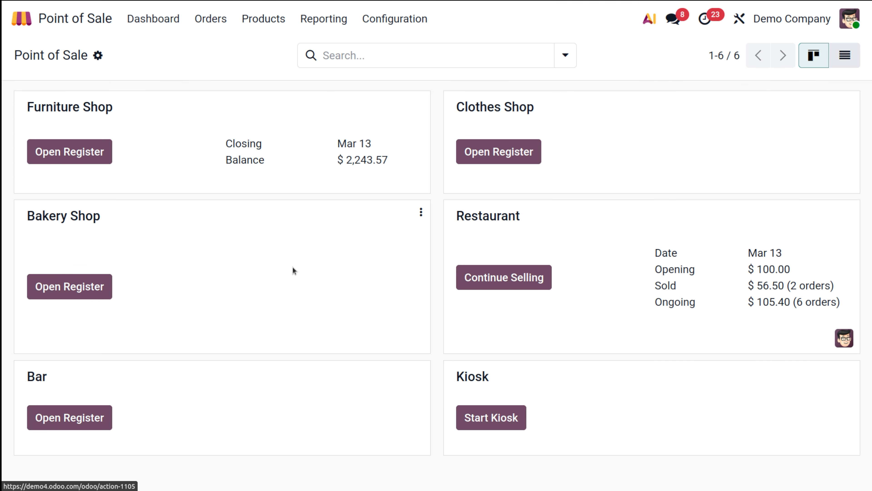